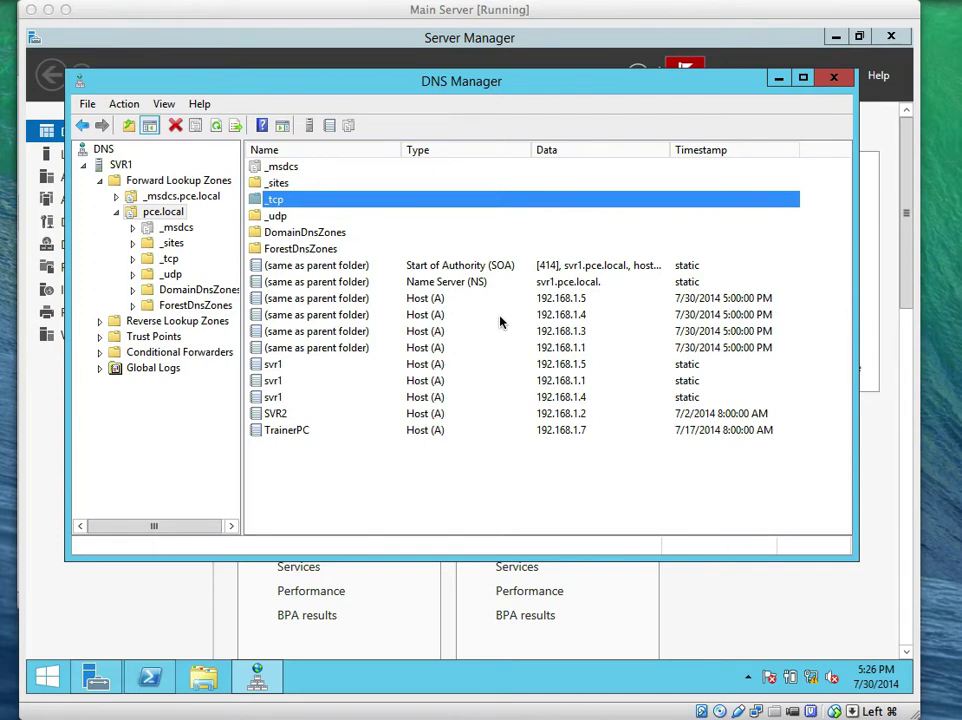
Examine the TrainerPC and svr1 host records in the pce.local forward lookup zone
{"action": "left_click", "coordinate": [436, 431]}
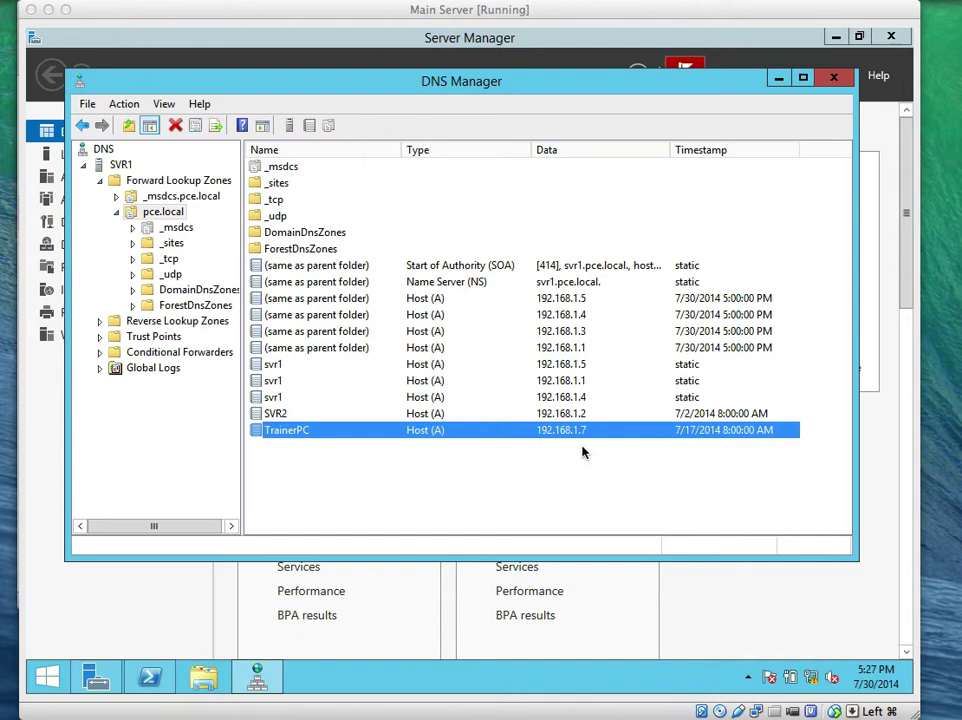
{"action": "left_click", "coordinate": [577, 399]}
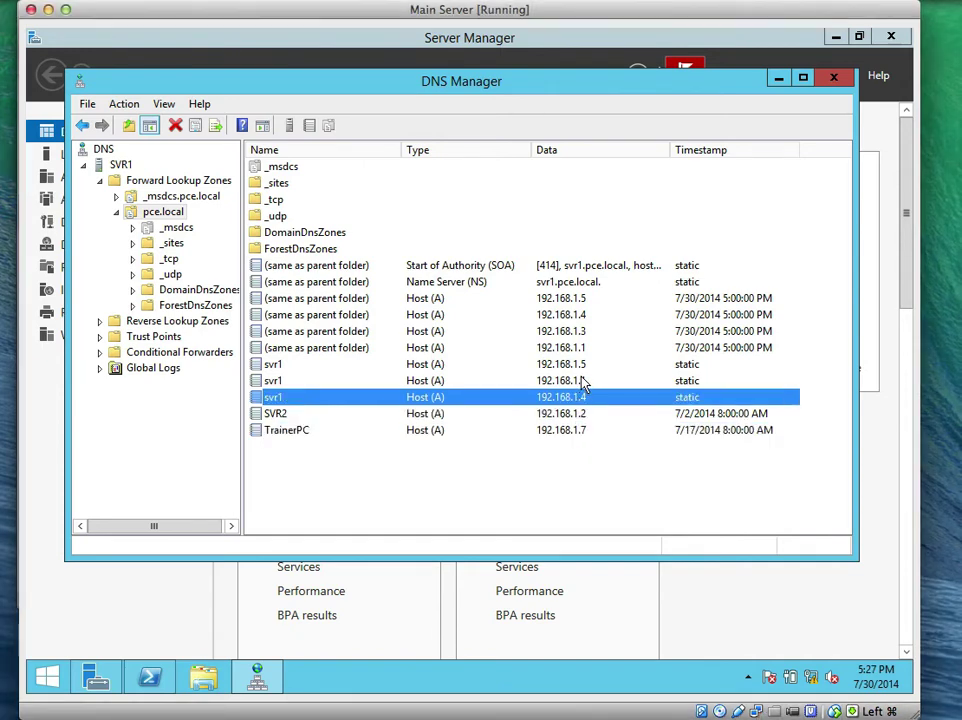
{"action": "left_click", "coordinate": [584, 379]}
{"action": "left_click", "coordinate": [582, 366]}
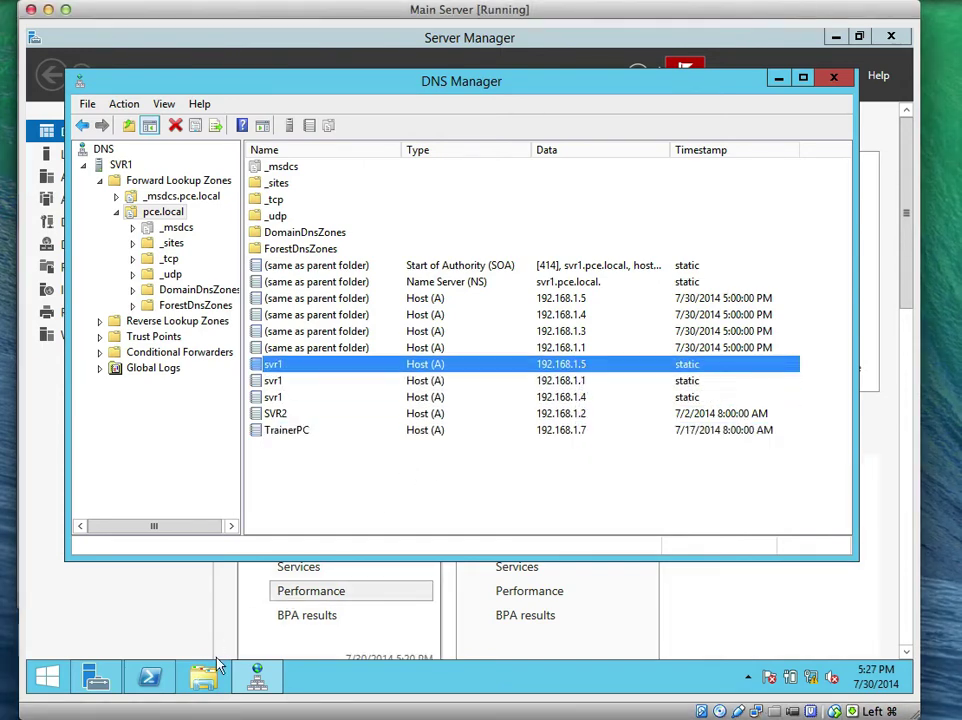
Minimize DNS Manager and open the DHCP management console from Server Manager
{"action": "left_click", "coordinate": [778, 80]}
{"action": "left_click", "coordinate": [787, 75]}
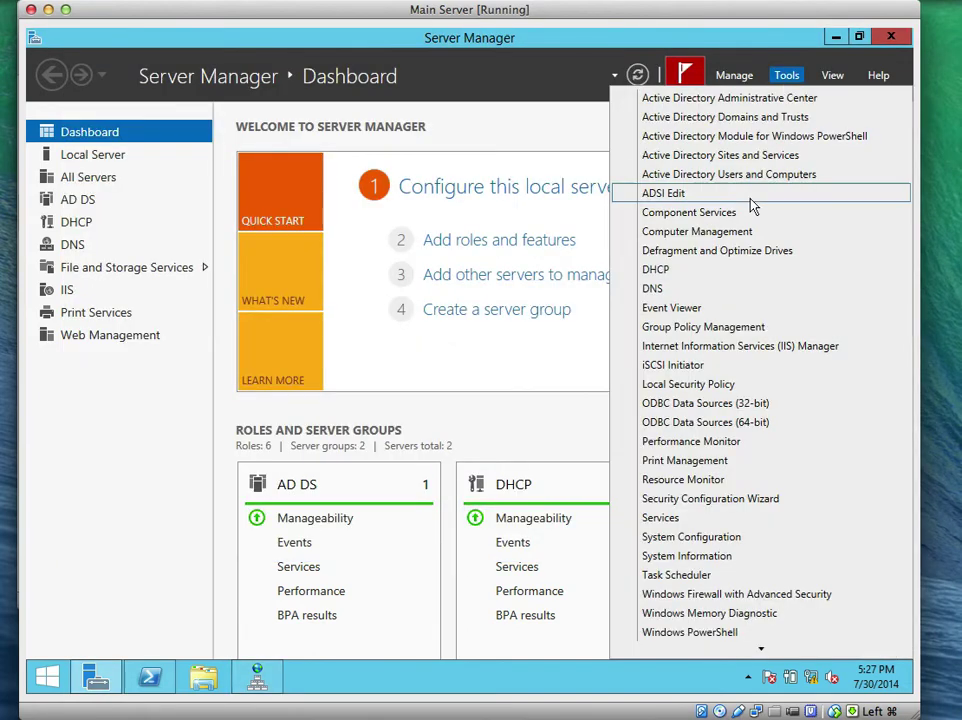
{"action": "left_click", "coordinate": [672, 270]}
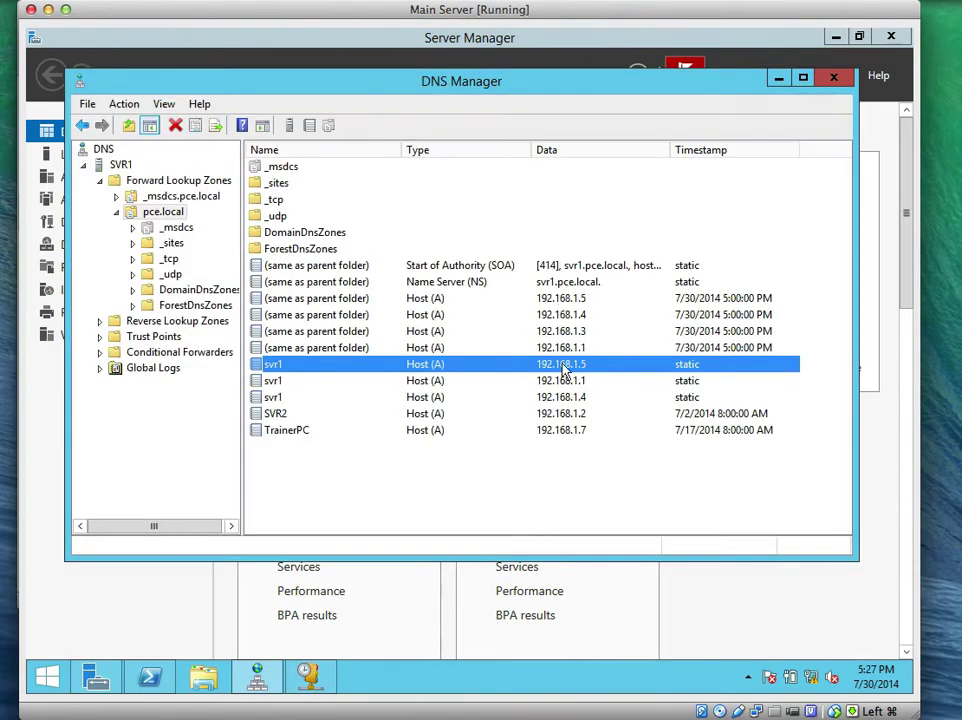
Recheck the IP addresses of the three svr1 host records in DNS Manager, then minimize it
{"action": "left_click", "coordinate": [565, 381]}
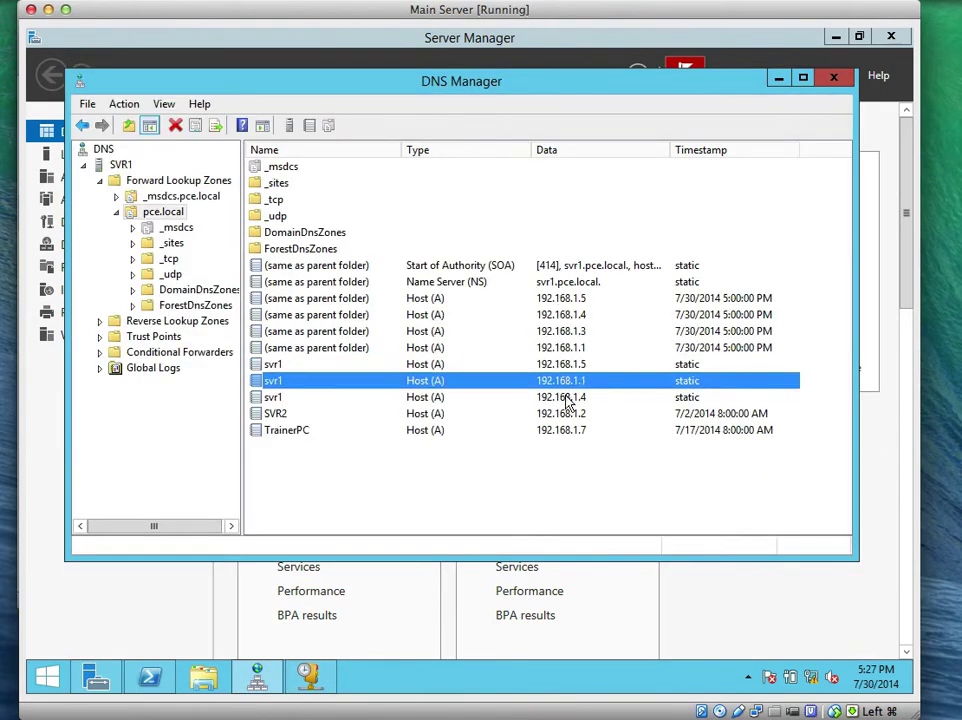
{"action": "left_click", "coordinate": [567, 398]}
{"action": "left_click", "coordinate": [569, 365]}
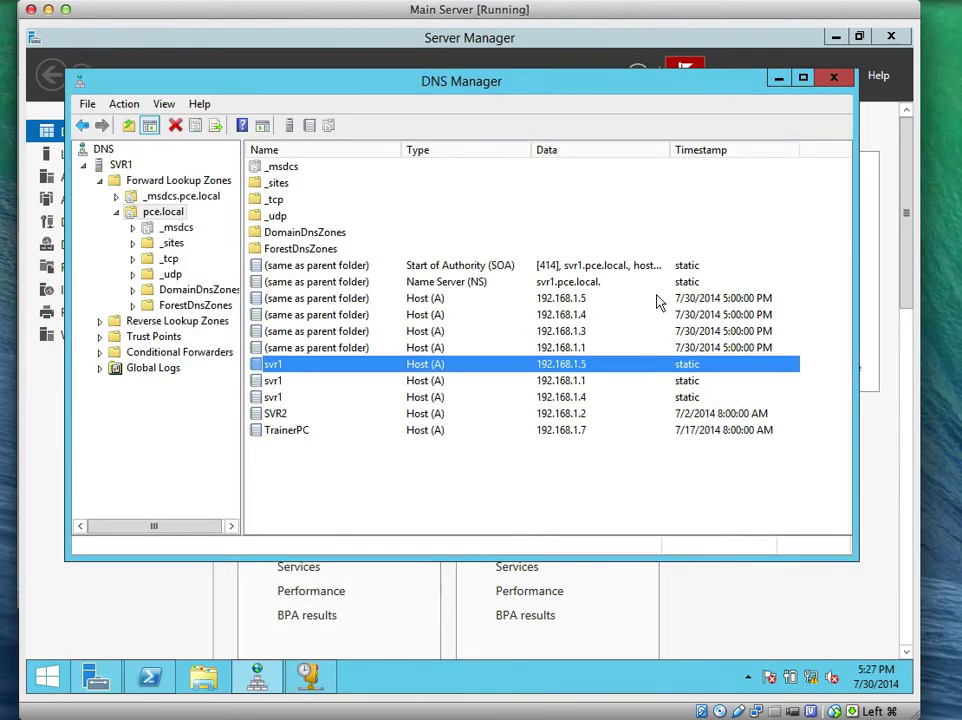
{"action": "left_click", "coordinate": [779, 82]}
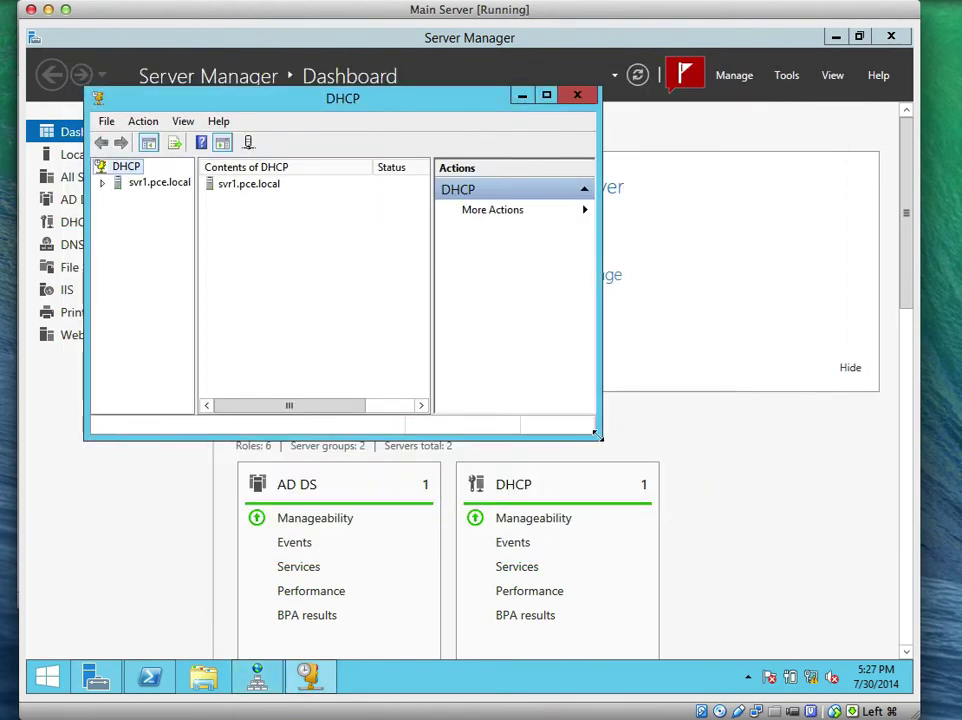
Enlarge the DHCP console, widen its tree, and expand svr1.pce.local down to the IPv4 scopes
{"action": "left_click_drag", "start_coordinate": [597, 433], "coordinate": [806, 538]}
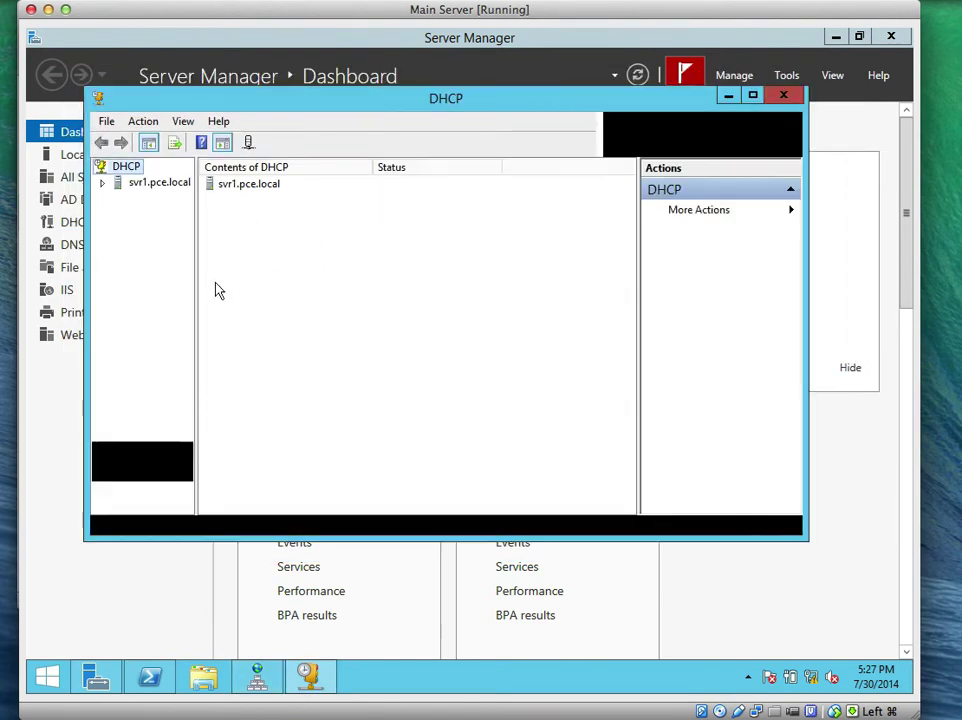
{"action": "left_click_drag", "start_coordinate": [195, 264], "coordinate": [252, 264]}
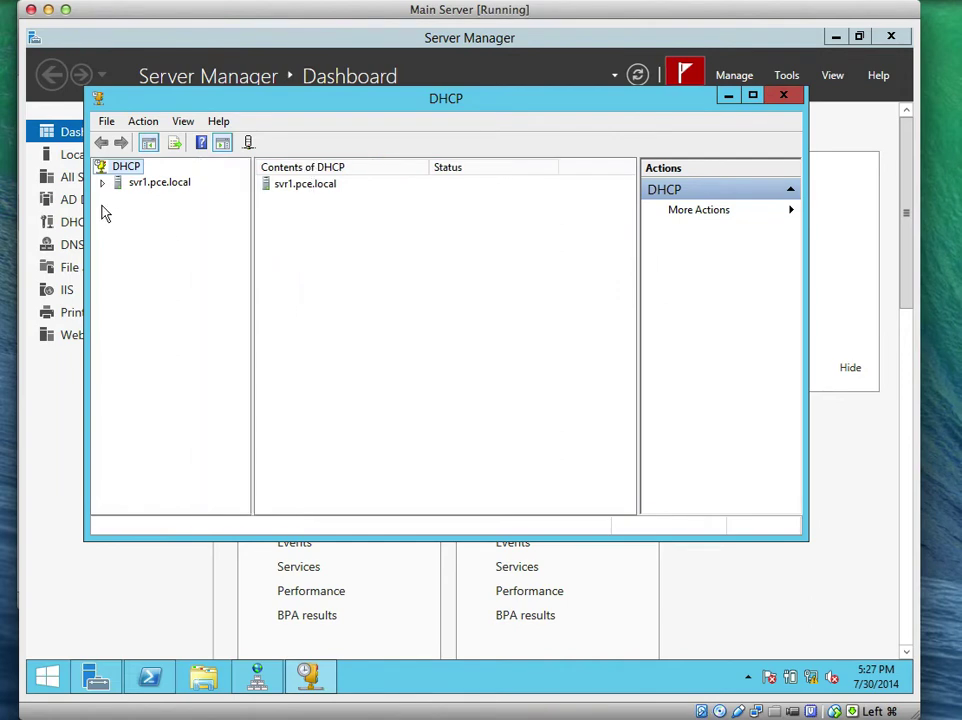
{"action": "left_click", "coordinate": [103, 183]}
{"action": "left_click", "coordinate": [119, 198]}
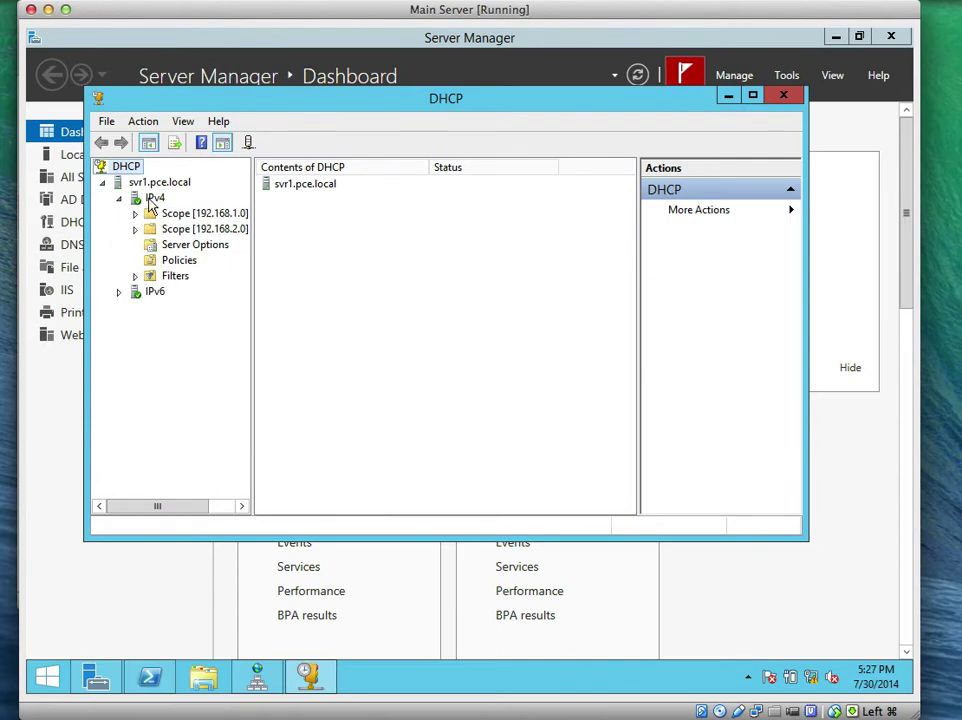
Review the address pool and address leases of the IPv4 scope 192.168.1.0
{"action": "left_click", "coordinate": [152, 198]}
{"action": "left_click", "coordinate": [135, 214]}
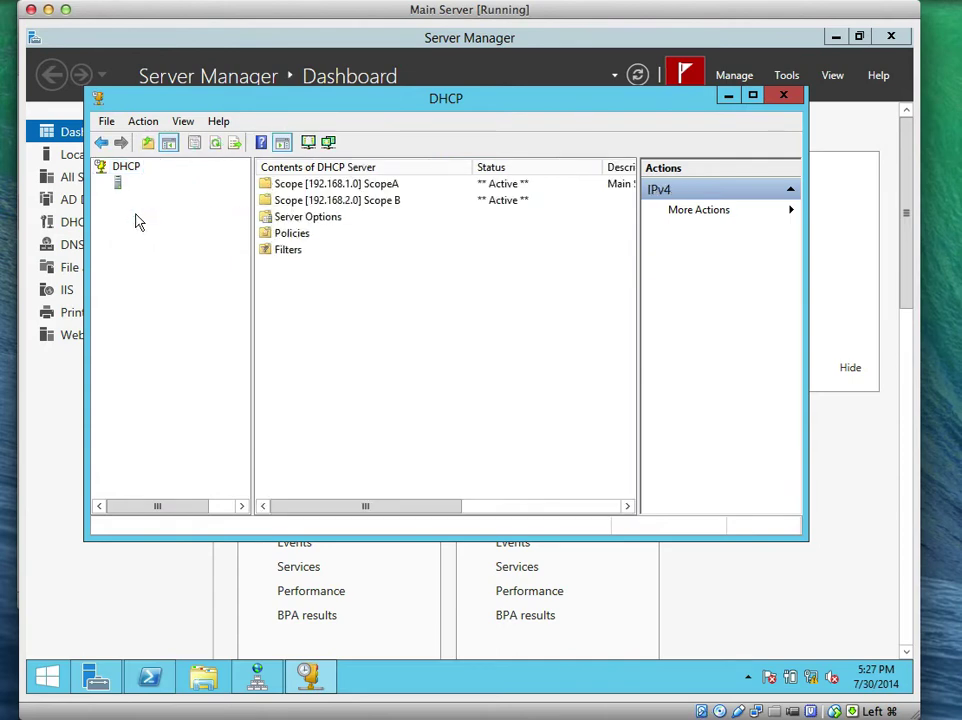
{"action": "left_click", "coordinate": [168, 216]}
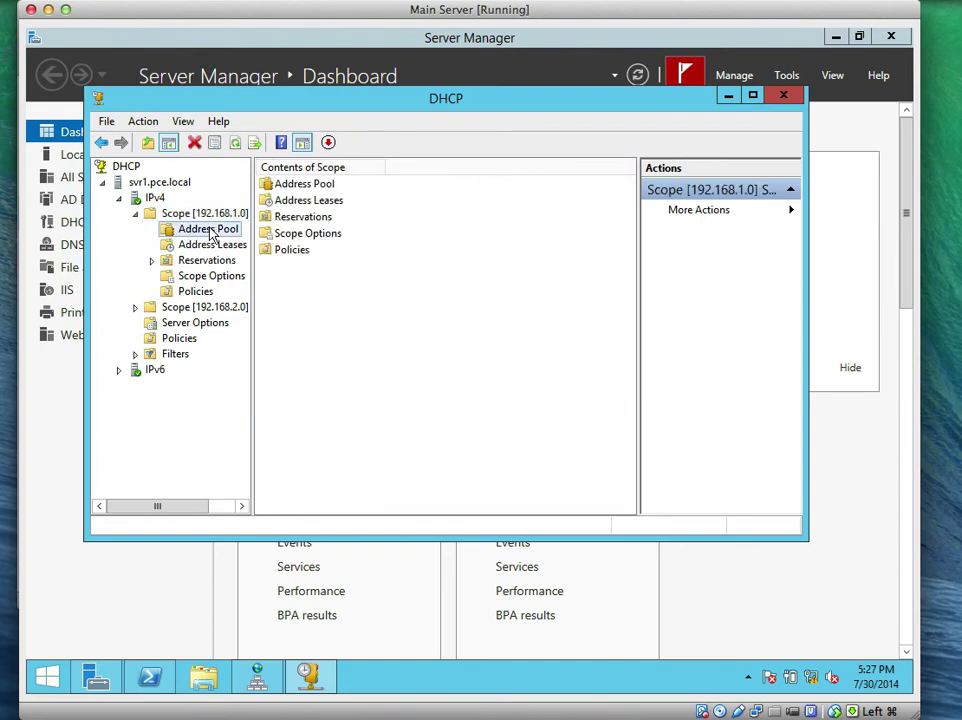
{"action": "left_click", "coordinate": [210, 230]}
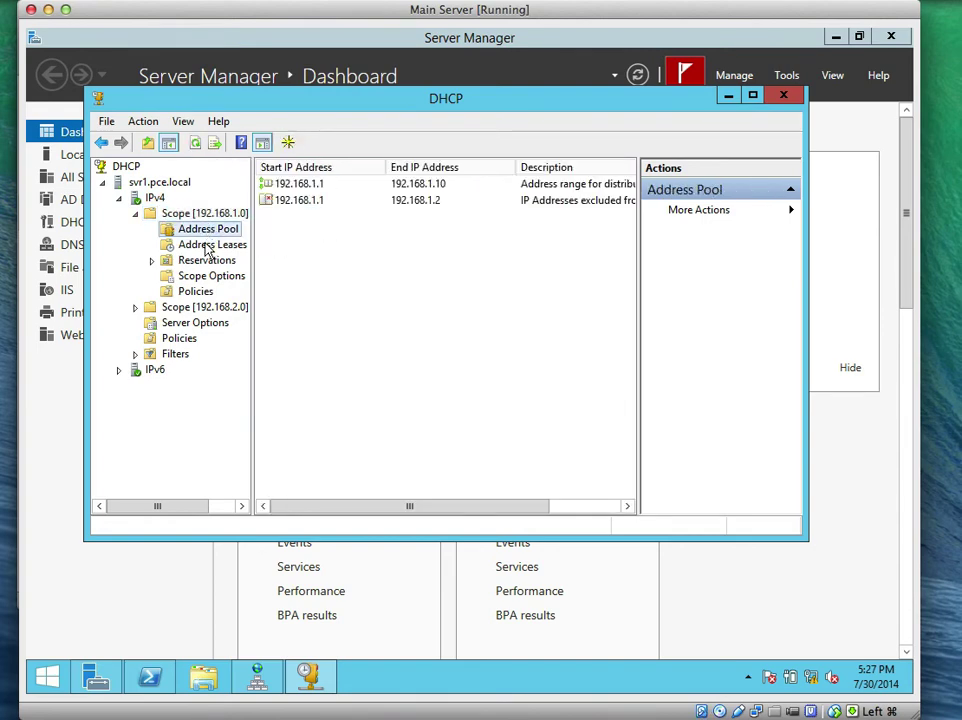
{"action": "left_click", "coordinate": [210, 246]}
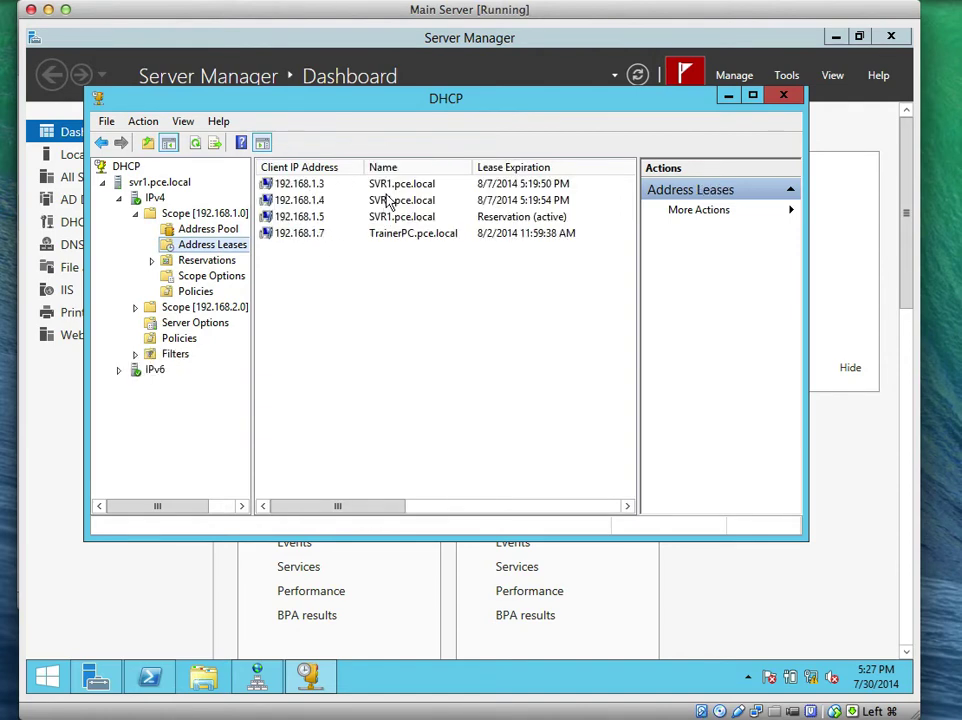
Add 192.168.1.4 to the 006 DNS Servers option in the options of scope 192.168.1.0
{"action": "left_click", "coordinate": [198, 279]}
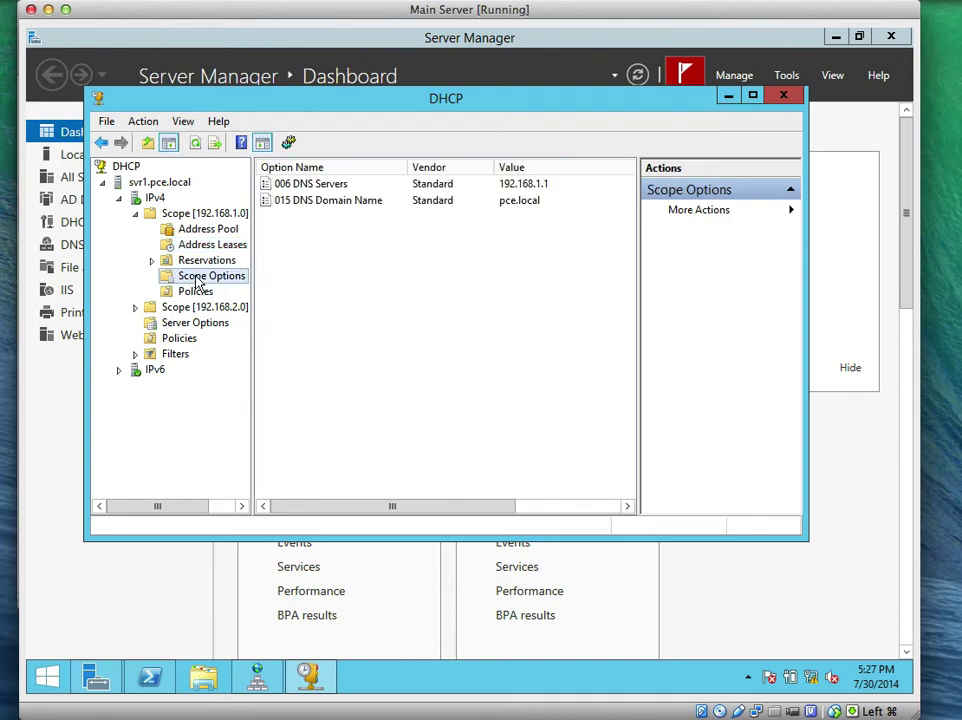
{"action": "right_click", "coordinate": [198, 282]}
{"action": "left_click", "coordinate": [203, 287]}
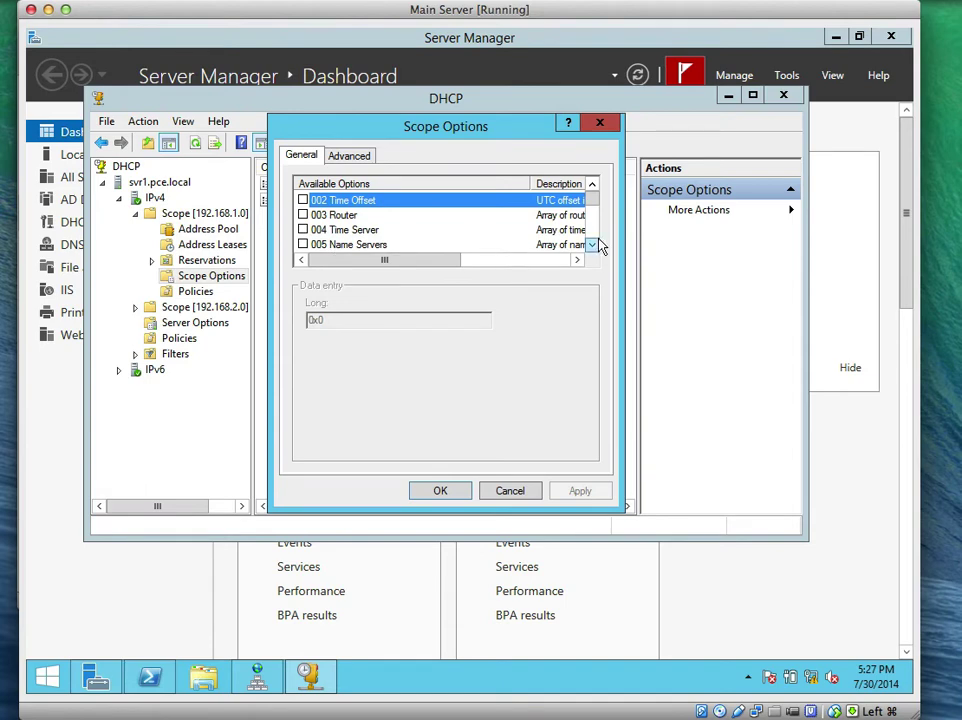
{"action": "left_click", "coordinate": [593, 245]}
{"action": "left_click", "coordinate": [593, 245]}
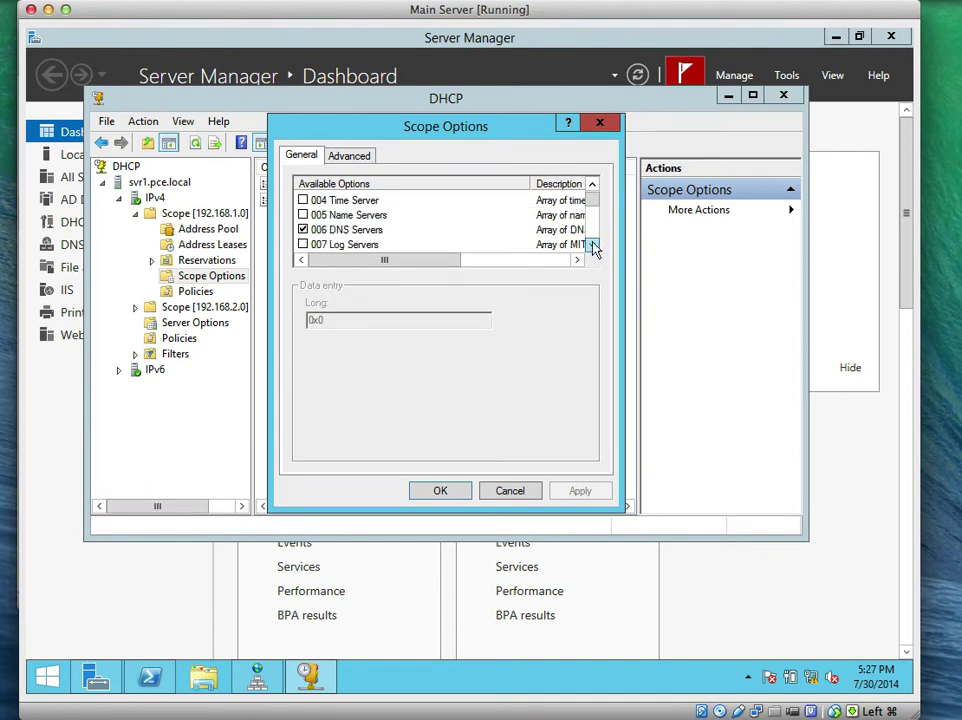
{"action": "left_click", "coordinate": [350, 230]}
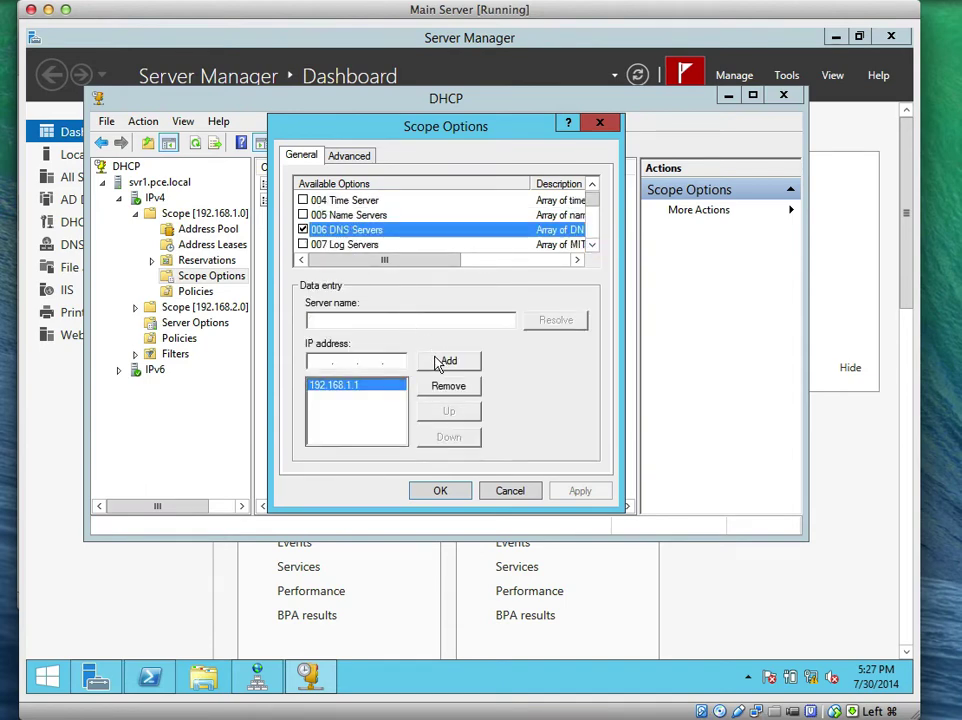
{"action": "left_click", "coordinate": [325, 361]}
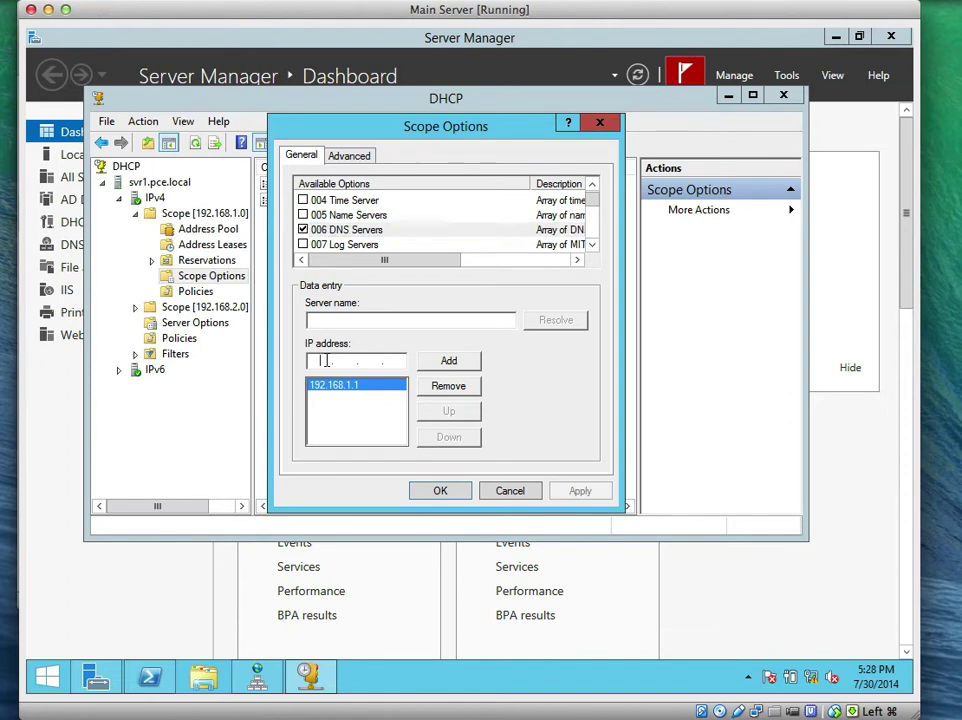
{"action": "type", "text": "192 . 168 . 1 . 4"}
{"action": "left_click", "coordinate": [442, 366]}
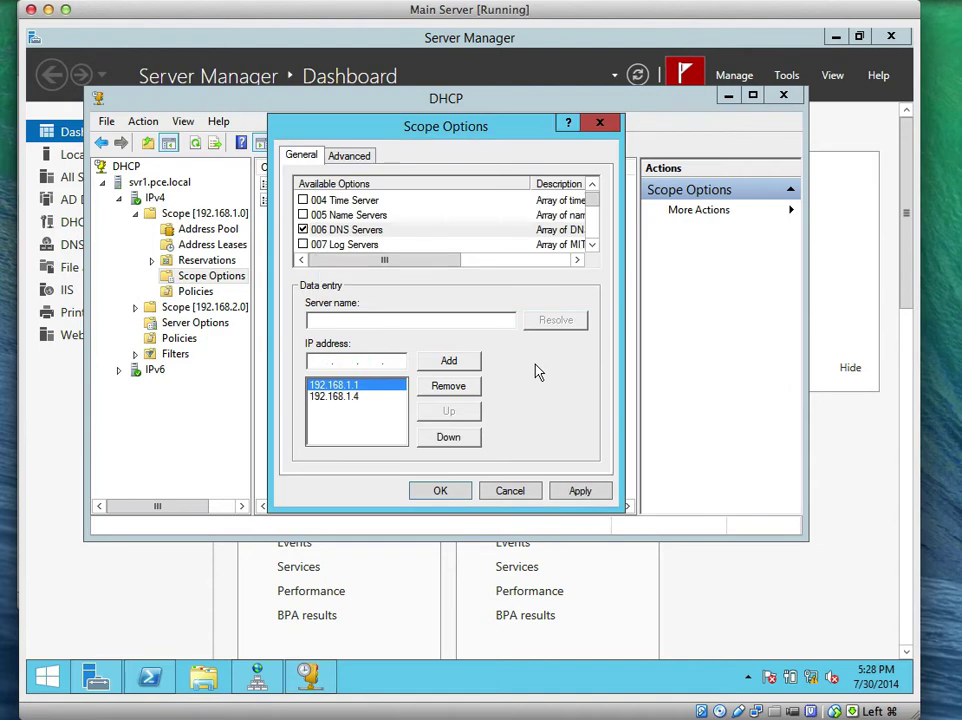
Add 192.168.1.5 to the 006 DNS Servers option and apply the scope options
{"action": "left_click", "coordinate": [325, 361]}
{"action": "type", "text": "192 . 168 . 1 . 5"}
{"action": "left_click", "coordinate": [451, 361]}
{"action": "left_click", "coordinate": [344, 410]}
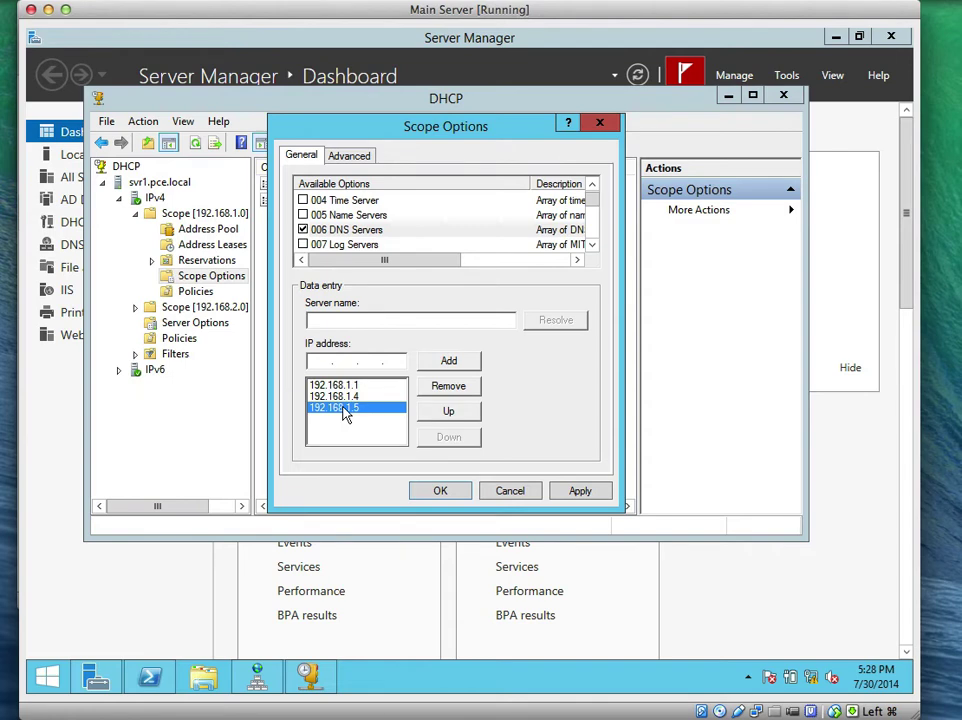
{"action": "left_click", "coordinate": [575, 491]}
{"action": "left_click", "coordinate": [462, 493]}
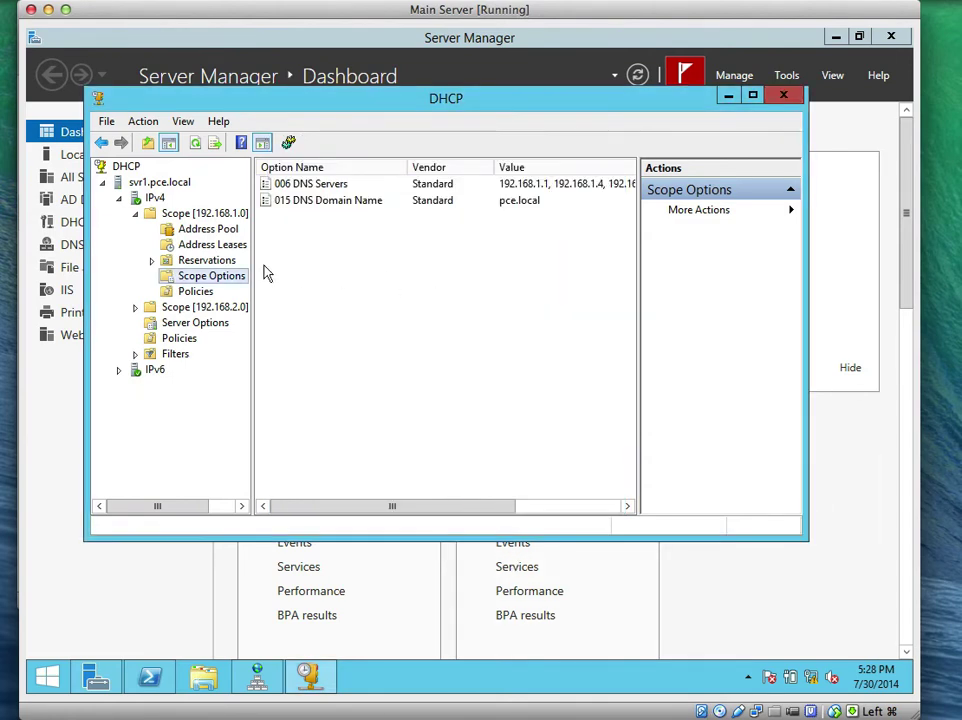
Examine the SVR1 entries among the address leases of scope 192.168.1.0
{"action": "left_click", "coordinate": [200, 246]}
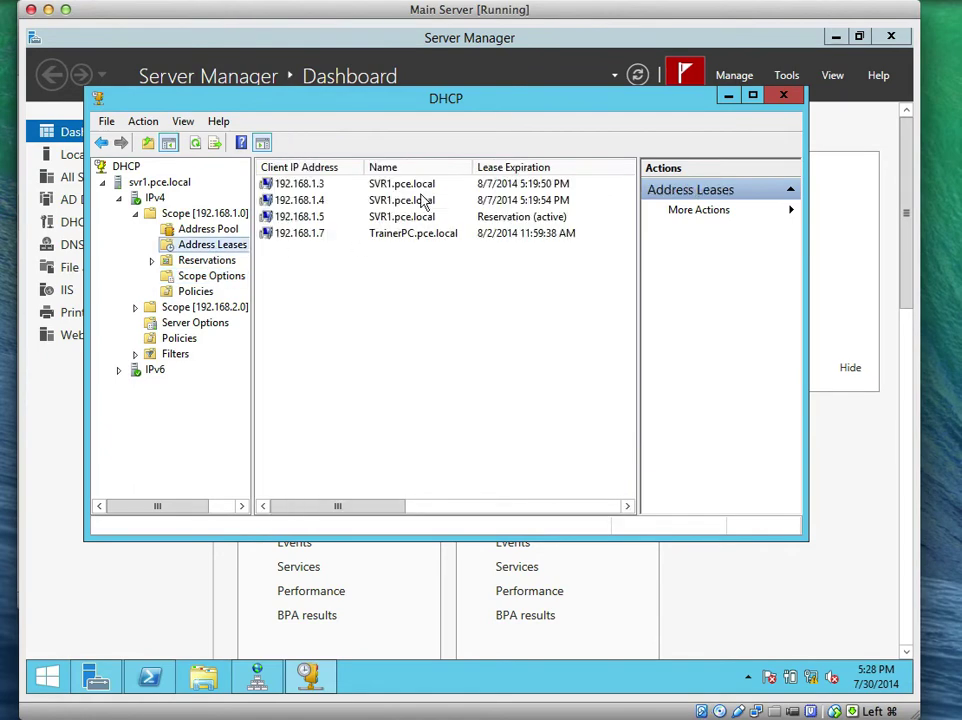
{"action": "left_click", "coordinate": [418, 203]}
{"action": "left_click", "coordinate": [400, 186]}
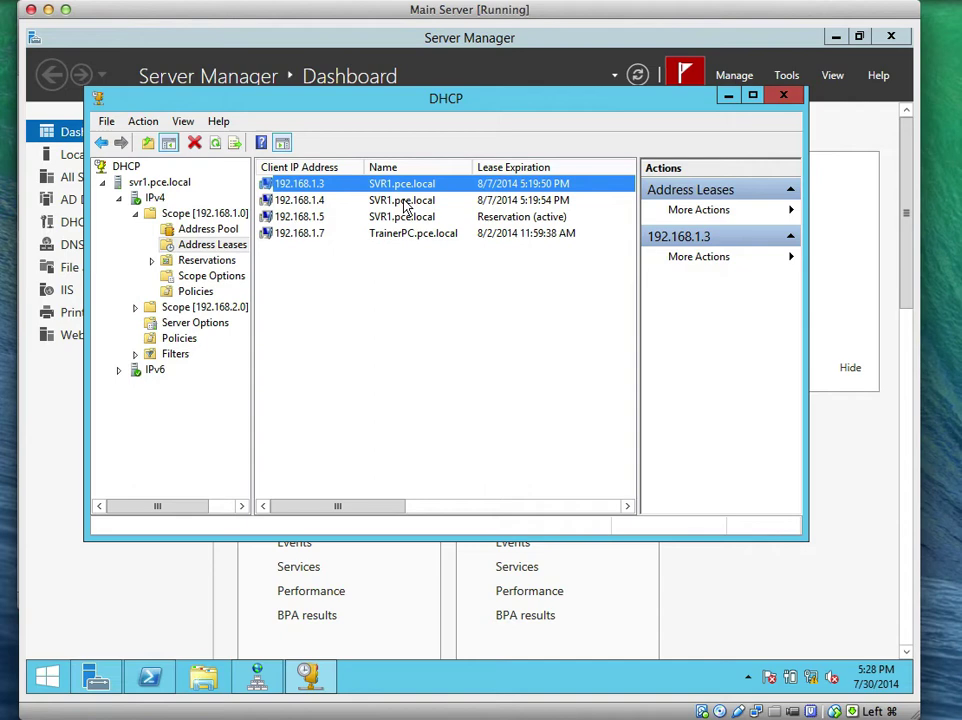
{"action": "left_click", "coordinate": [404, 205]}
{"action": "left_click", "coordinate": [406, 219]}
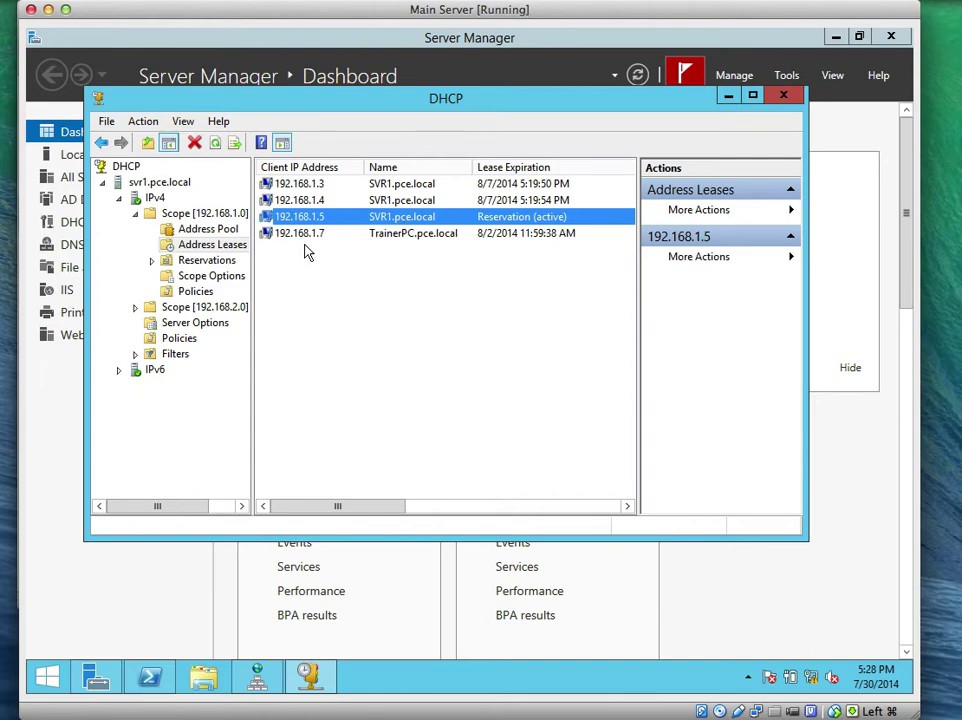
Refresh the address leases list of scope 192.168.1.0
{"action": "left_click", "coordinate": [205, 245]}
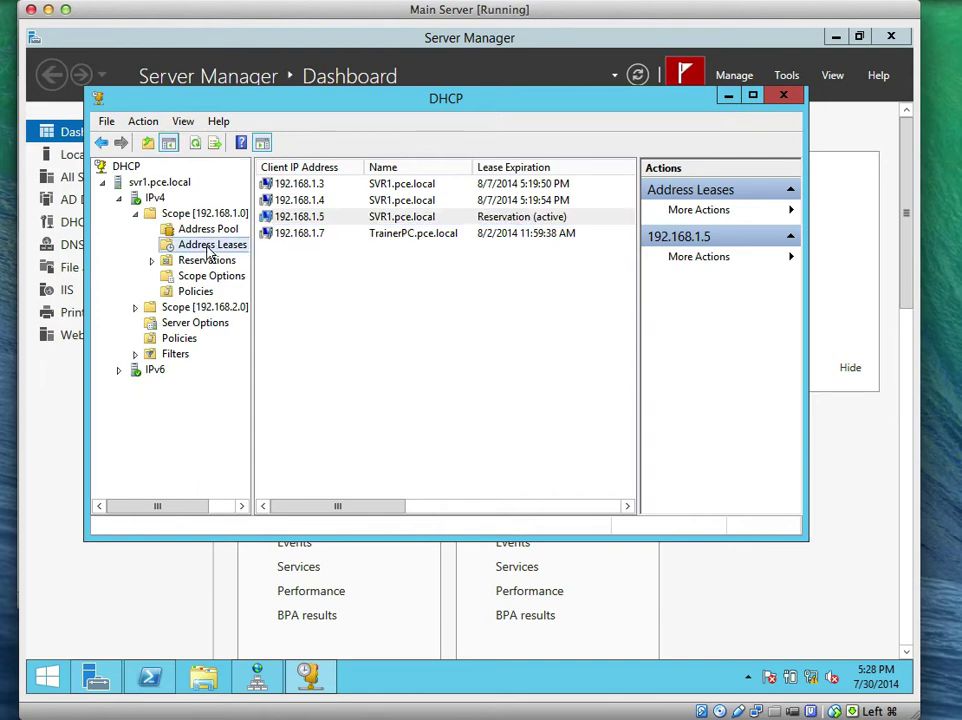
{"action": "left_click", "coordinate": [197, 143]}
{"action": "left_click", "coordinate": [196, 143]}
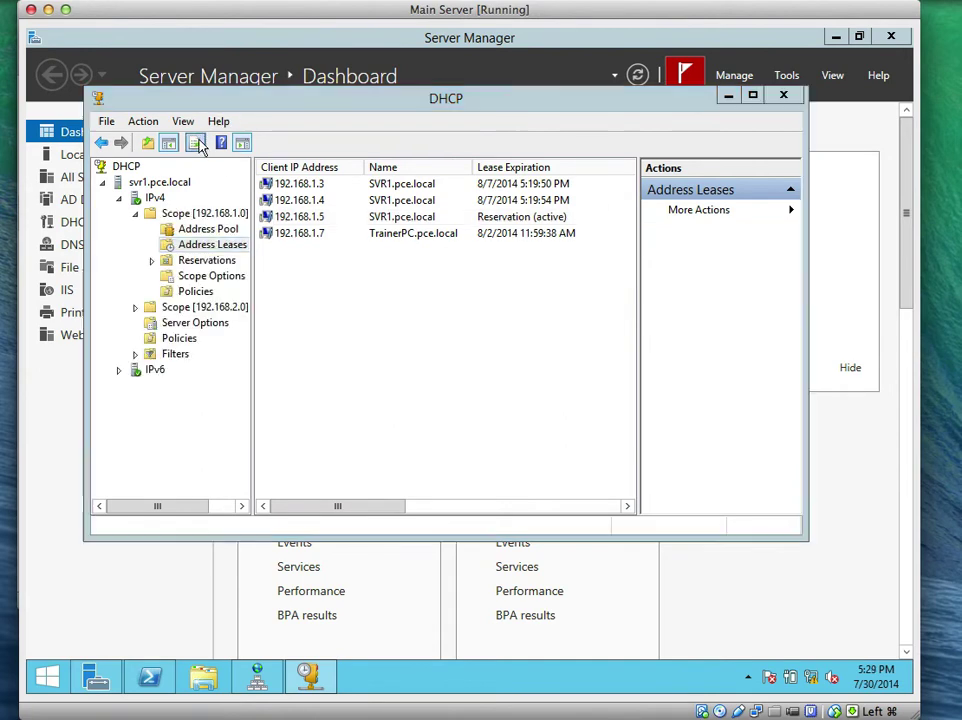
{"action": "left_click", "coordinate": [633, 464]}
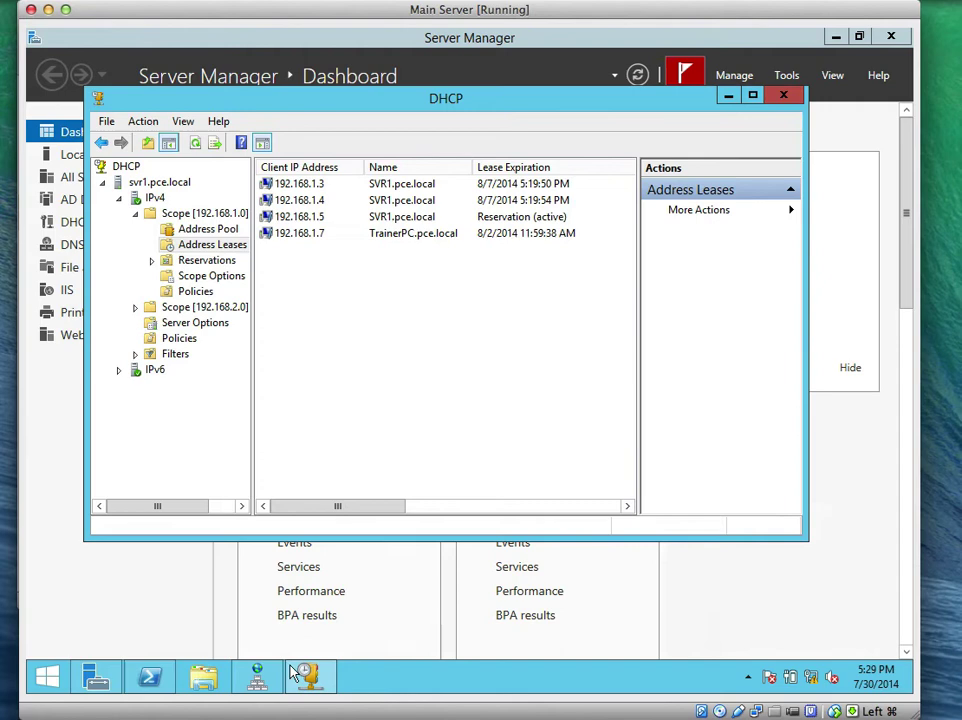
Check the DNS servers in the Ethernet 2 adapter's network connection details
{"action": "right_click", "coordinate": [811, 679]}
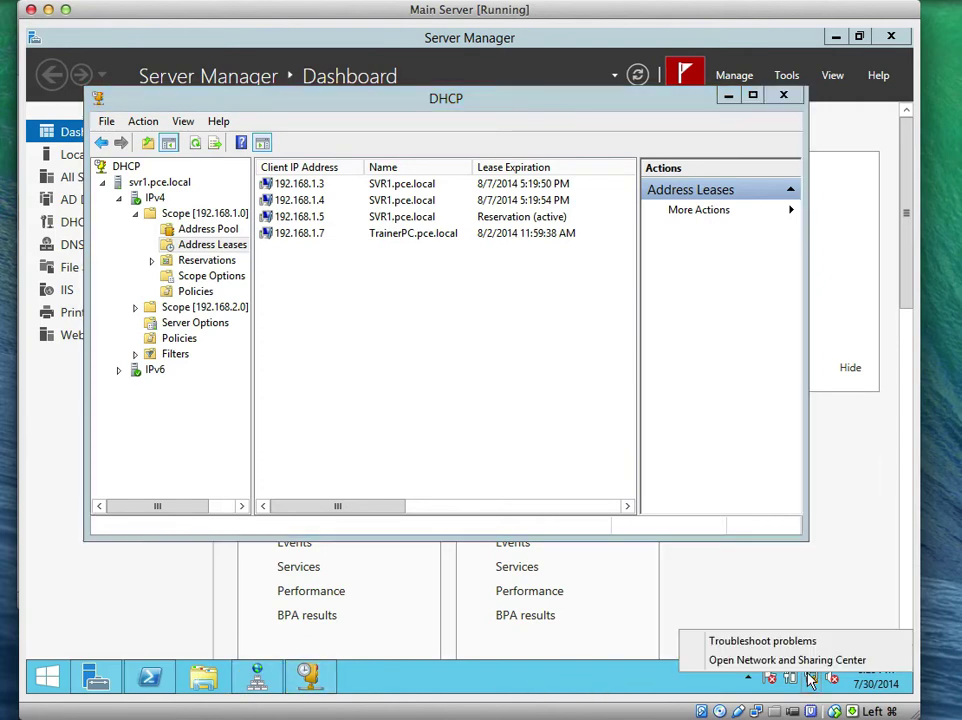
{"action": "left_click", "coordinate": [770, 657]}
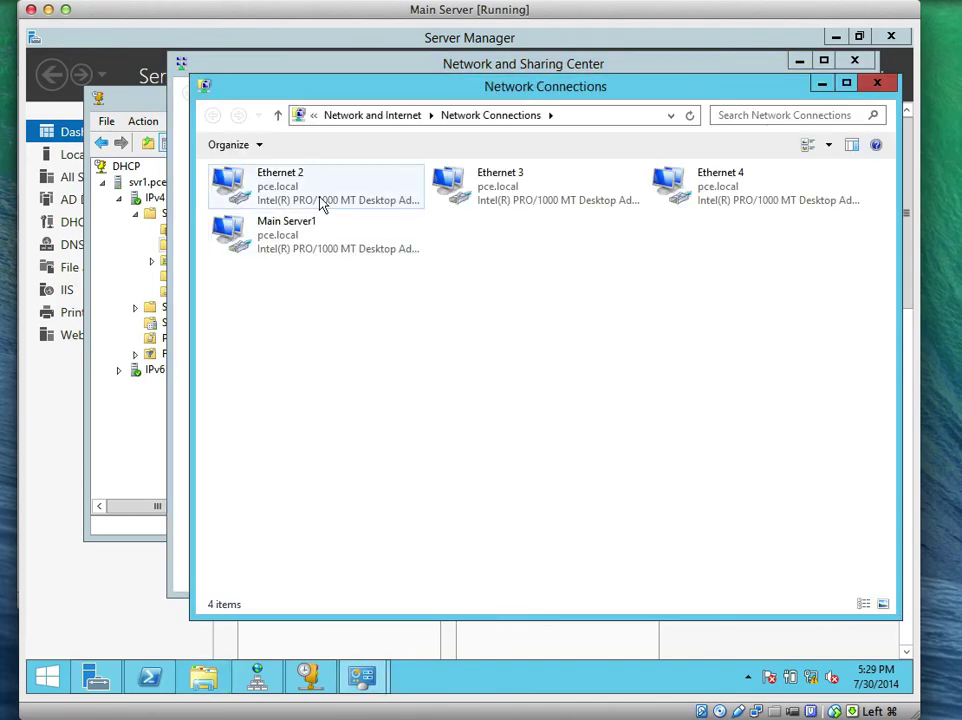
{"action": "left_click", "coordinate": [310, 194]}
{"action": "double_click", "coordinate": [310, 194]}
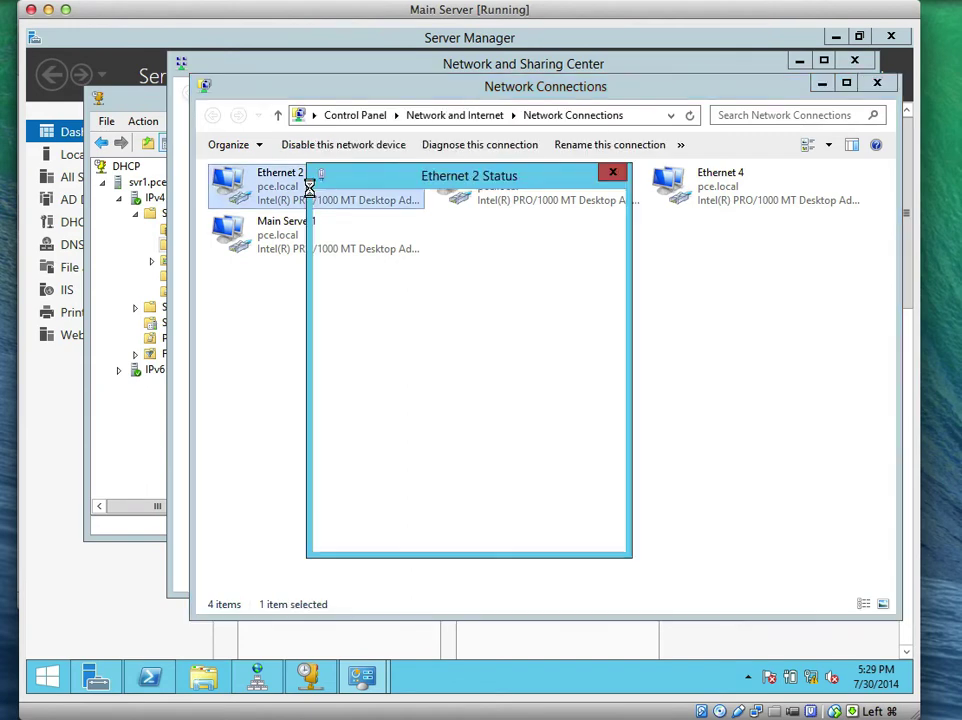
{"action": "left_click", "coordinate": [374, 342]}
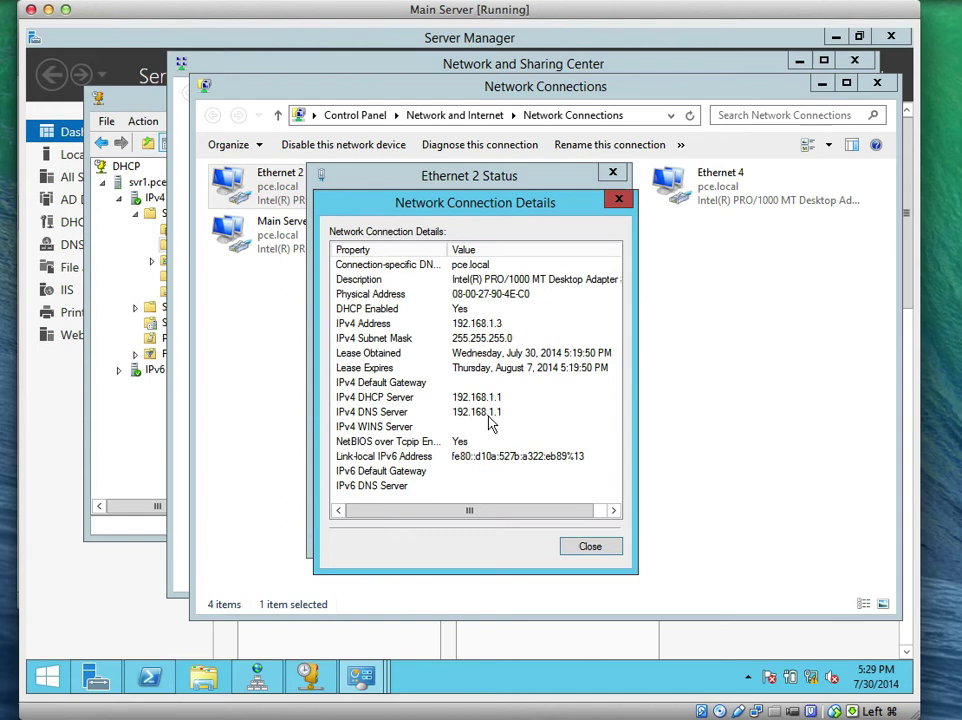
{"action": "left_click", "coordinate": [606, 545]}
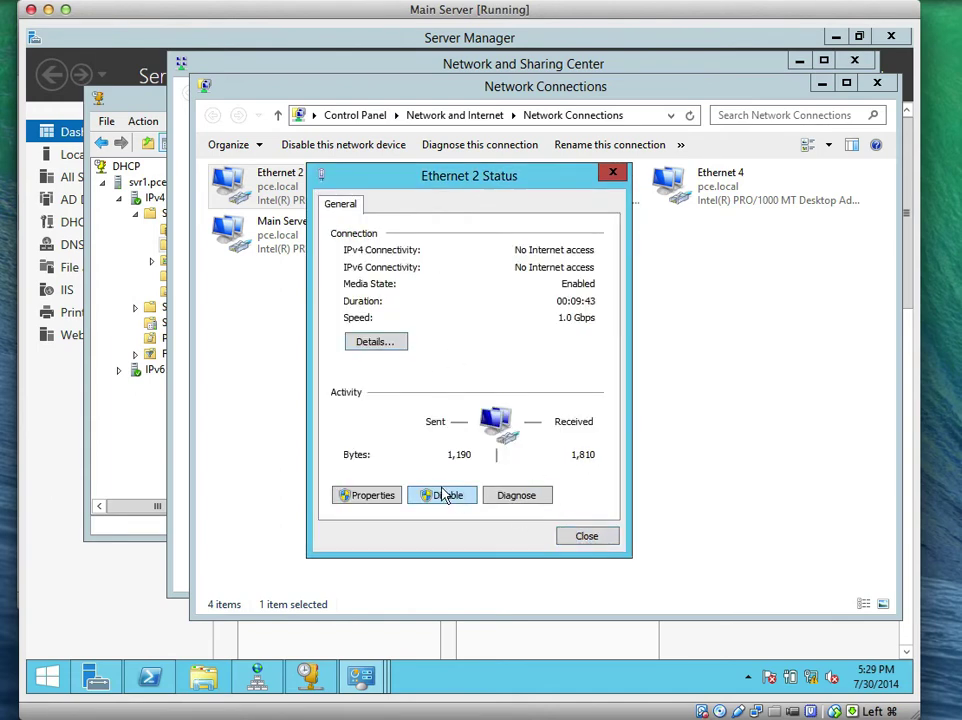
Disable the Ethernet 2 network adapter
{"action": "key", "text": "Escape"}
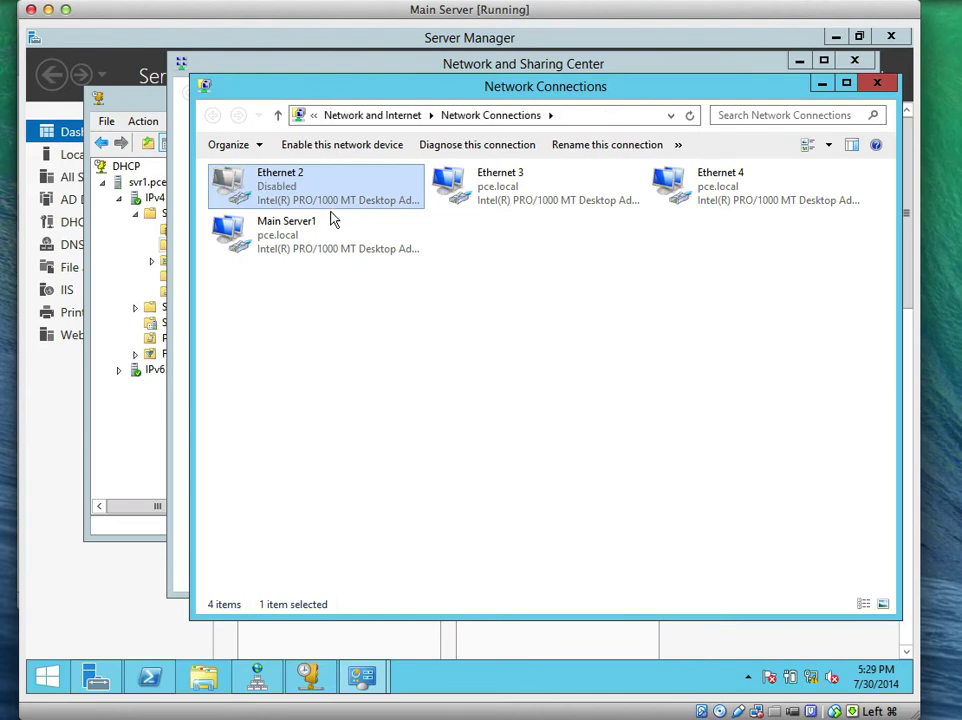
Re-enable the Ethernet 2 network adapter and check the IPv4 DNS servers in its network connection details
{"action": "right_click", "coordinate": [331, 192]}
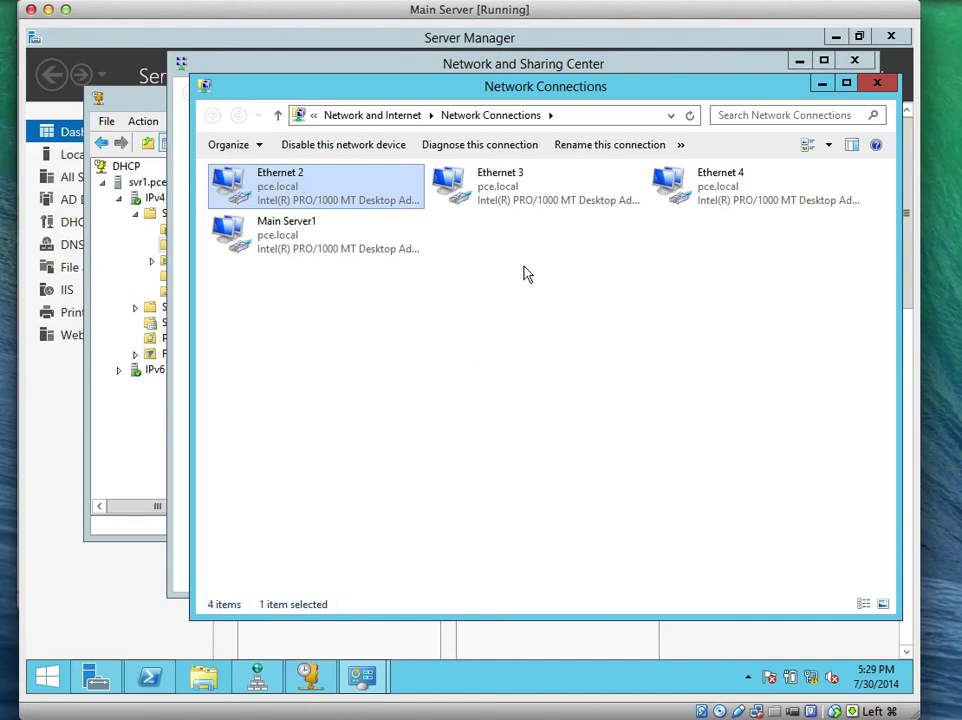
{"action": "left_click", "coordinate": [458, 268]}
{"action": "left_click", "coordinate": [348, 203]}
{"action": "double_click", "coordinate": [348, 203]}
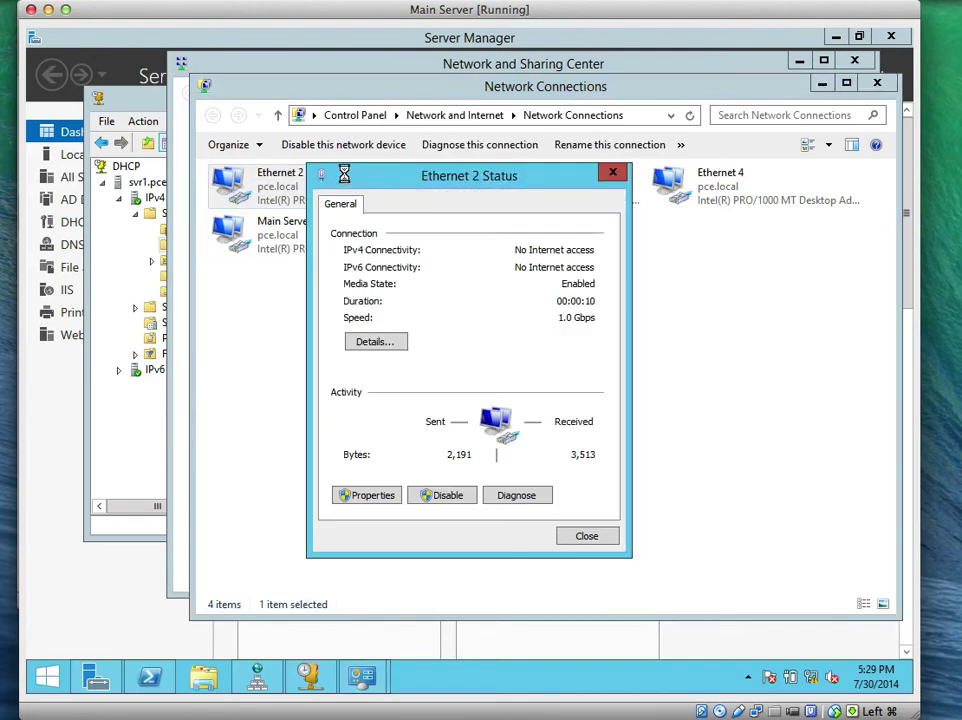
{"action": "left_click", "coordinate": [377, 342]}
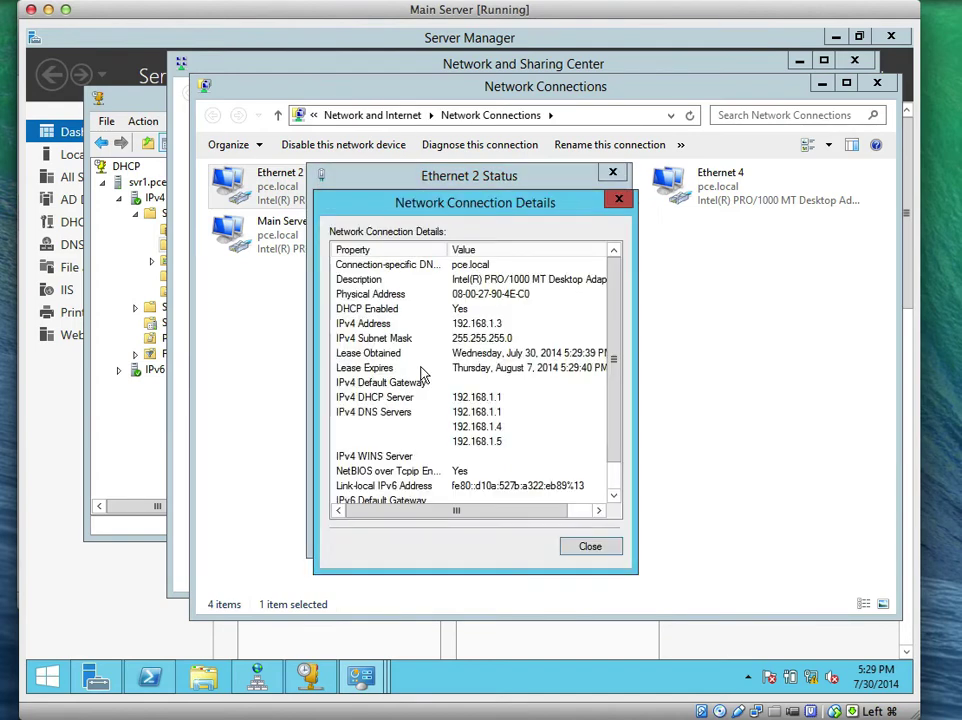
{"action": "left_click", "coordinate": [486, 414]}
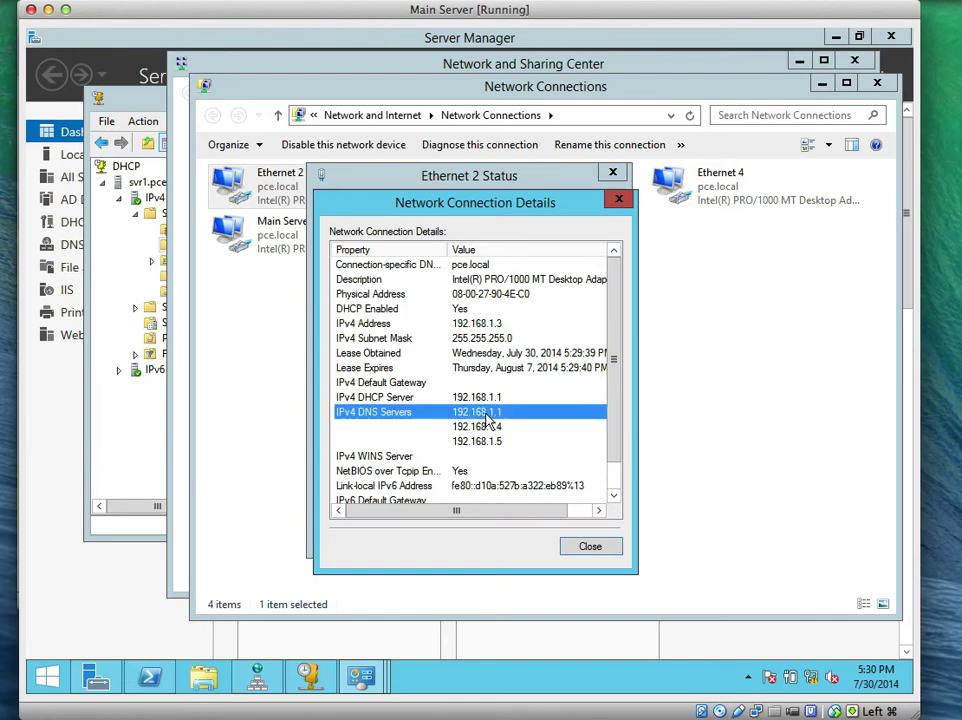
{"action": "left_click", "coordinate": [487, 429]}
{"action": "left_click", "coordinate": [487, 441]}
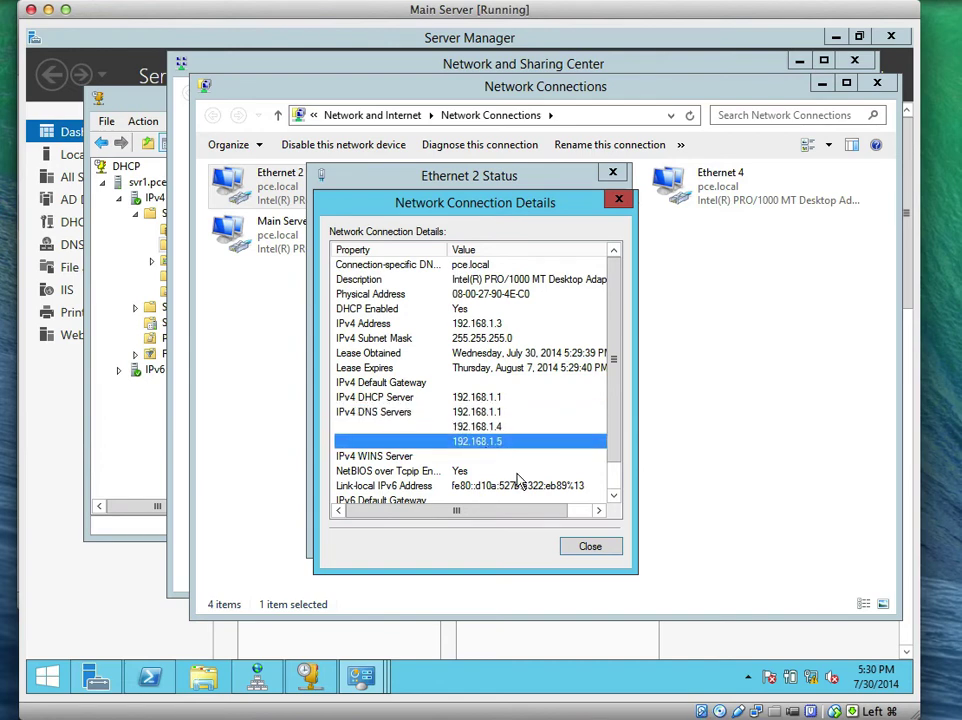
{"action": "left_click", "coordinate": [587, 546]}
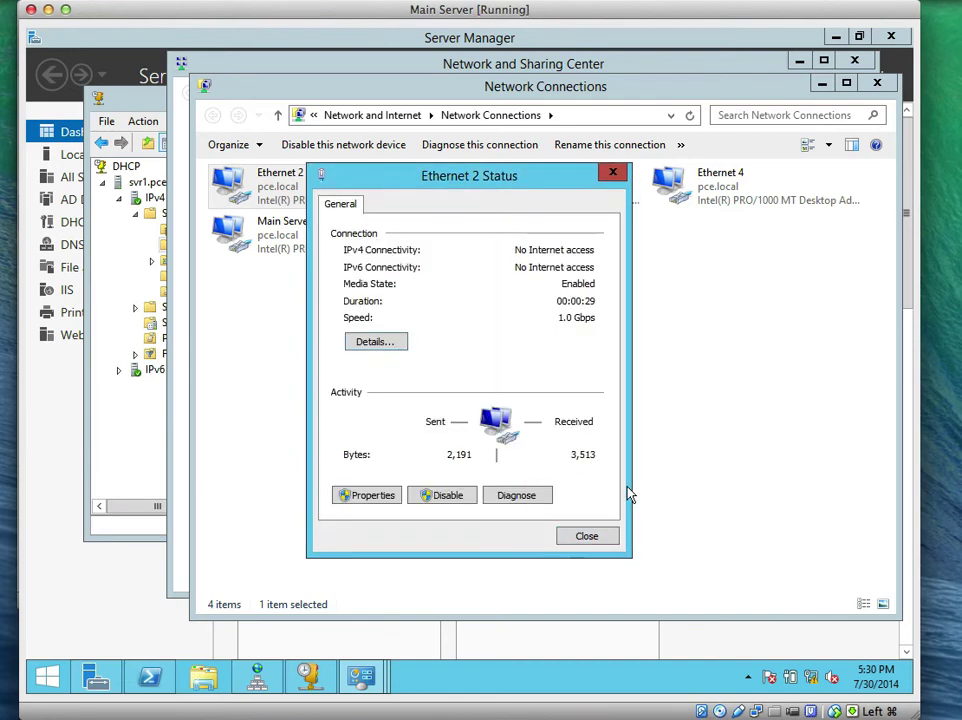
{"action": "left_click", "coordinate": [586, 537]}
Check the DNS server in the Ethernet 3 adapter's network connection details
{"action": "double_click", "coordinate": [517, 205]}
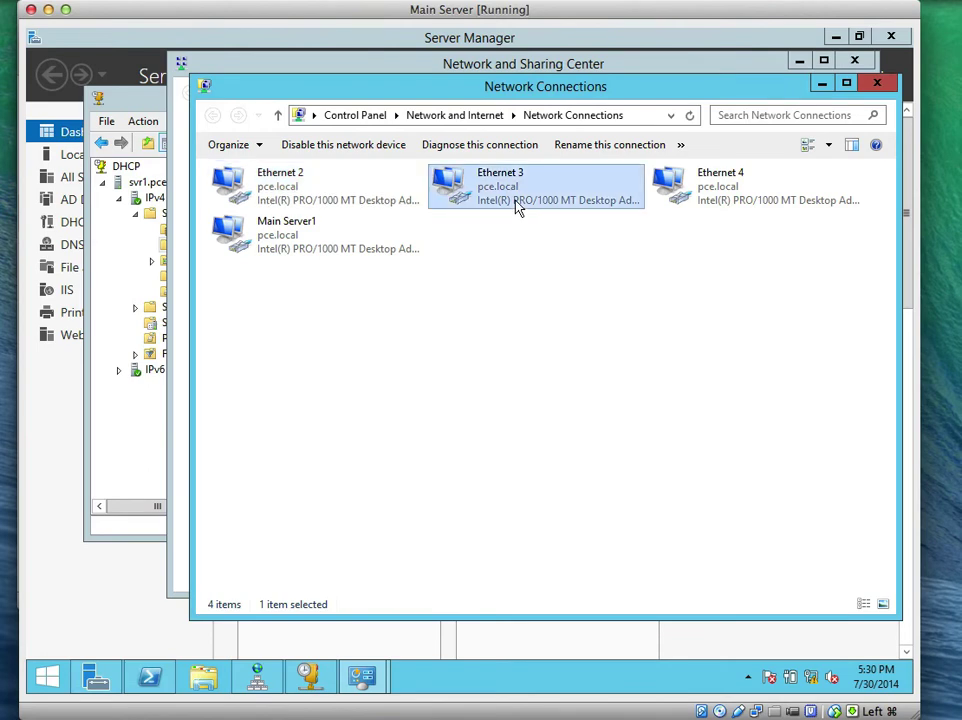
{"action": "left_click", "coordinate": [383, 343]}
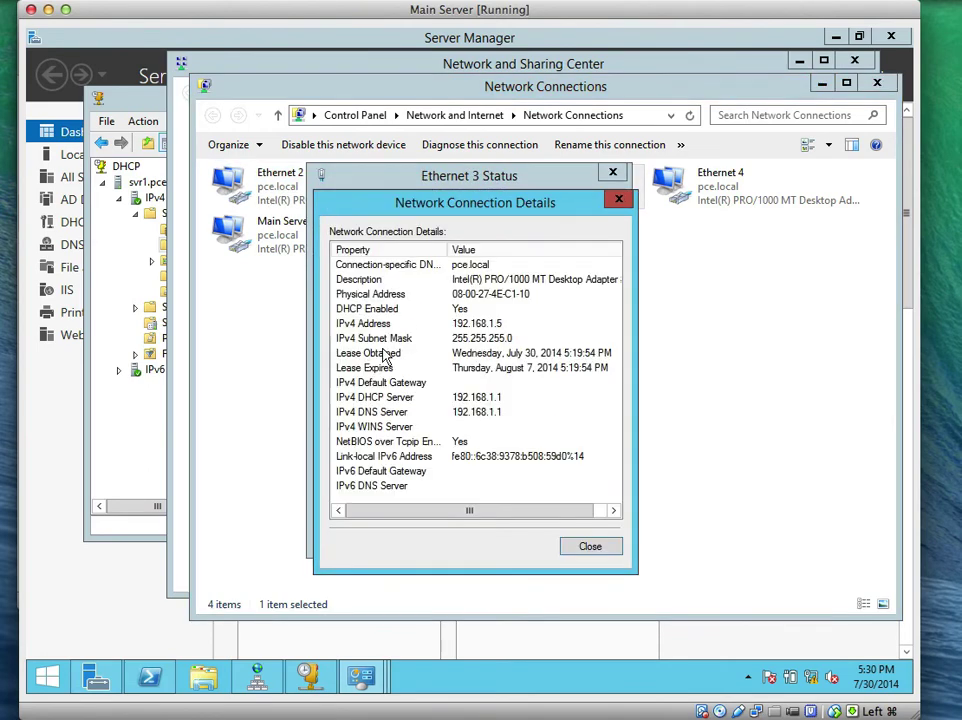
{"action": "left_click", "coordinate": [588, 540]}
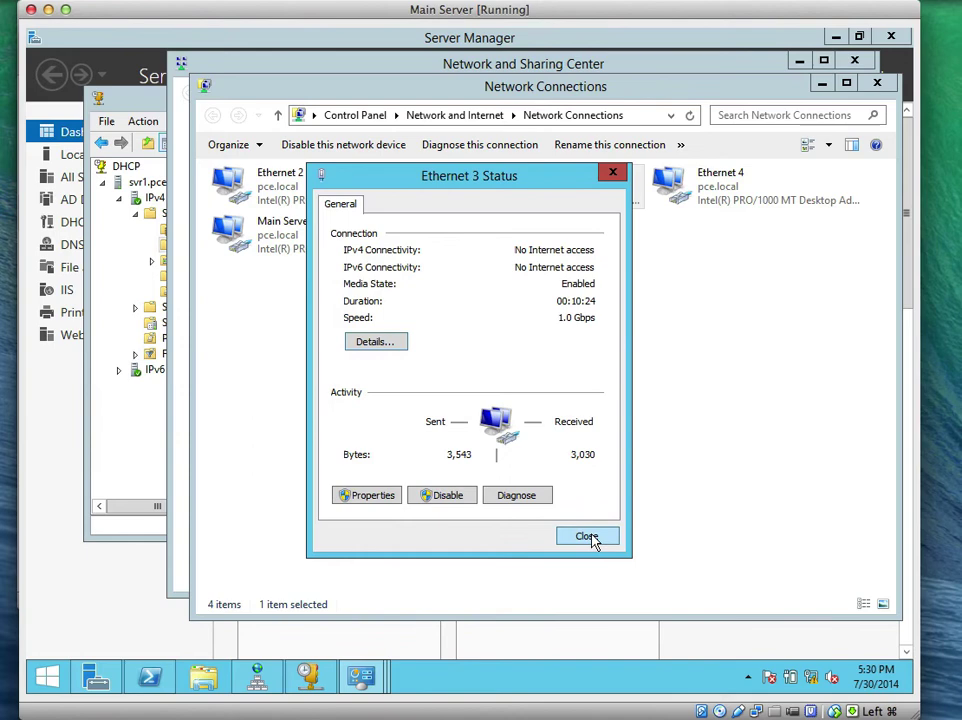
{"action": "left_click", "coordinate": [590, 538]}
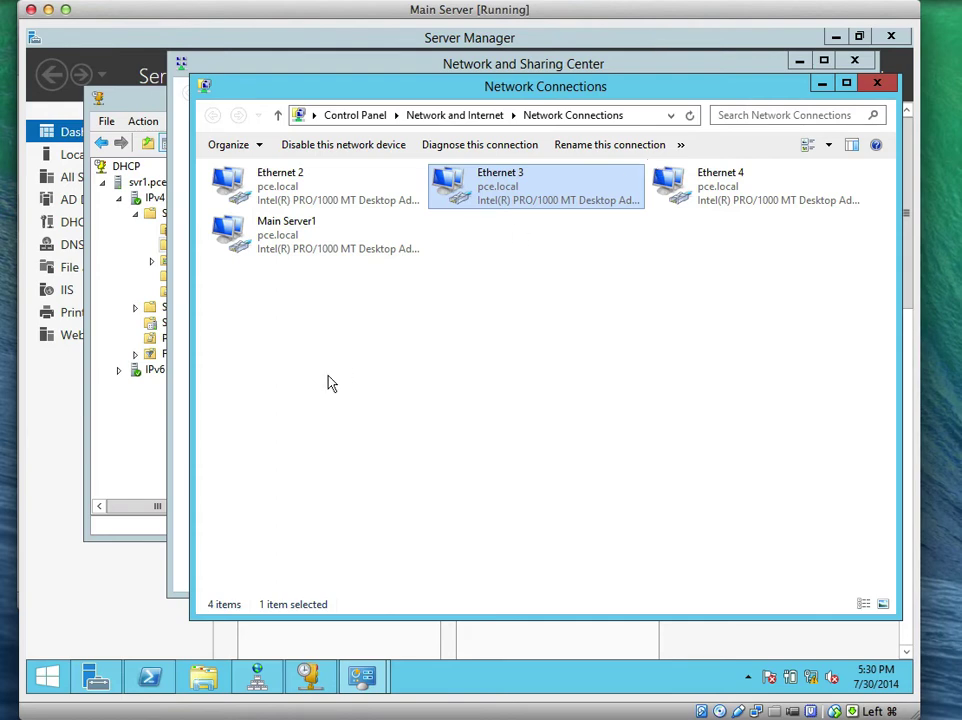
Switch to DNS Manager and select the pce.local forward lookup zone
{"action": "left_click", "coordinate": [254, 670]}
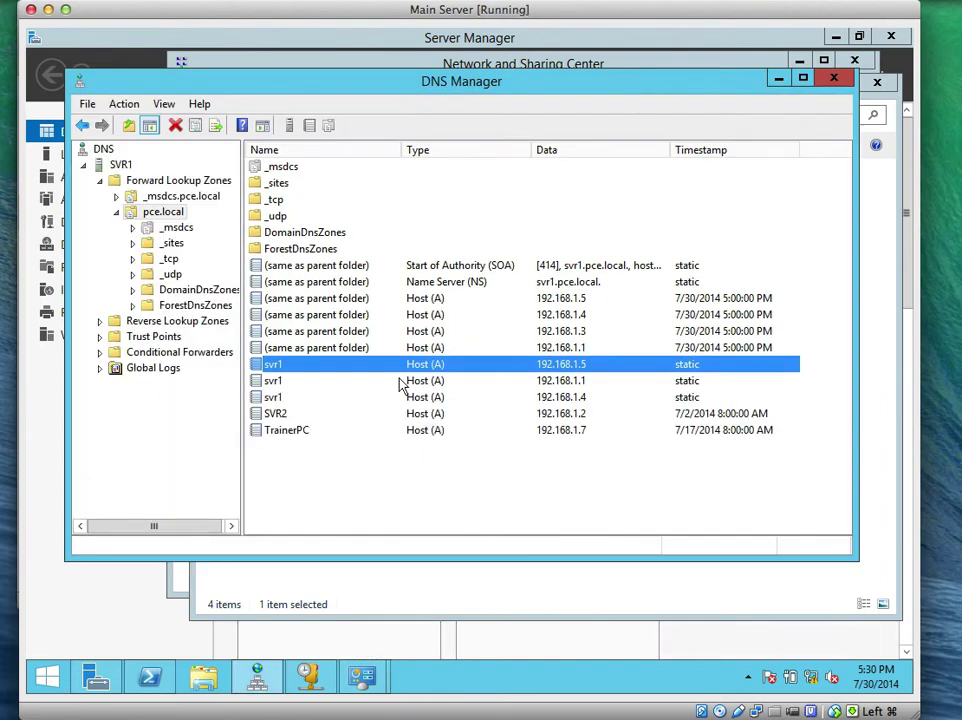
{"action": "left_click", "coordinate": [352, 474]}
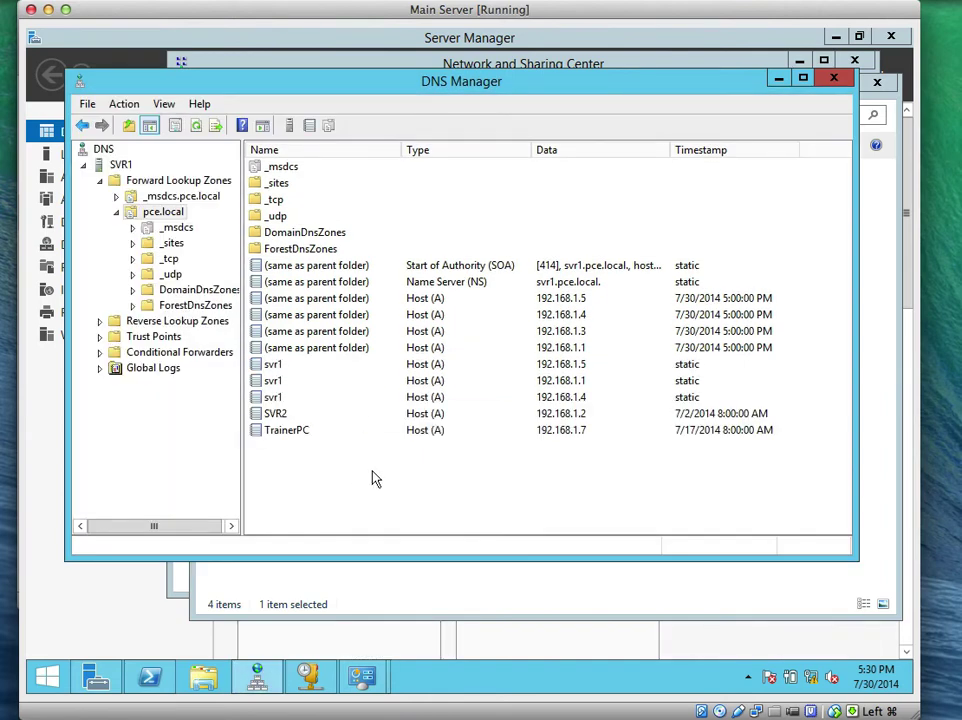
{"action": "right_click", "coordinate": [447, 479]}
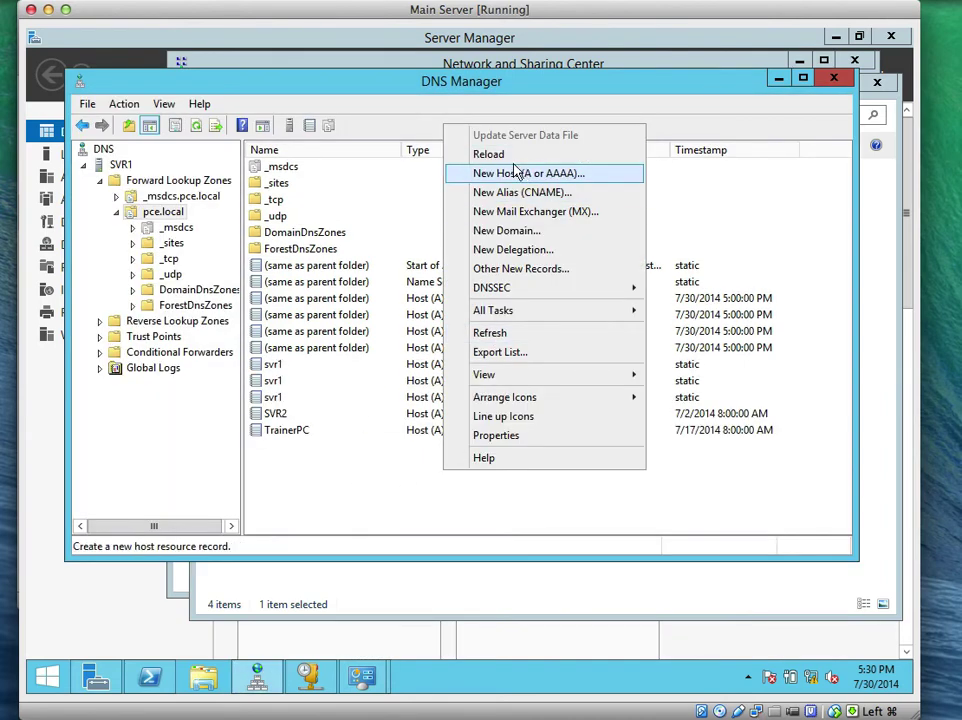
{"action": "left_click", "coordinate": [162, 213]}
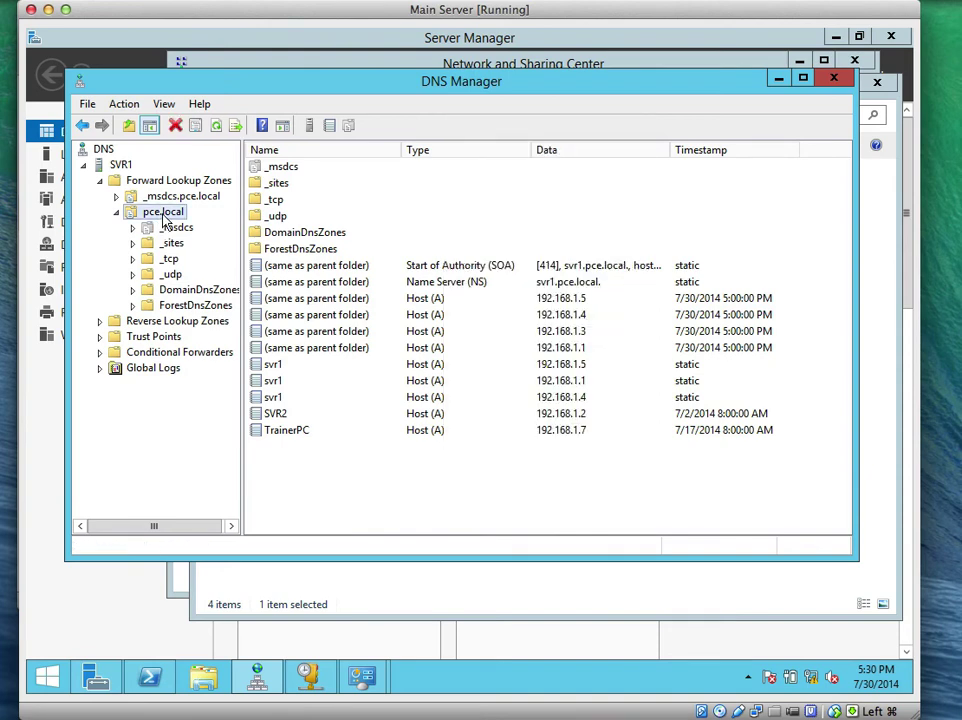
Add a host (A) record named www with IP address 192.168.1.9 to the pce.local zone
{"action": "right_click", "coordinate": [511, 478]}
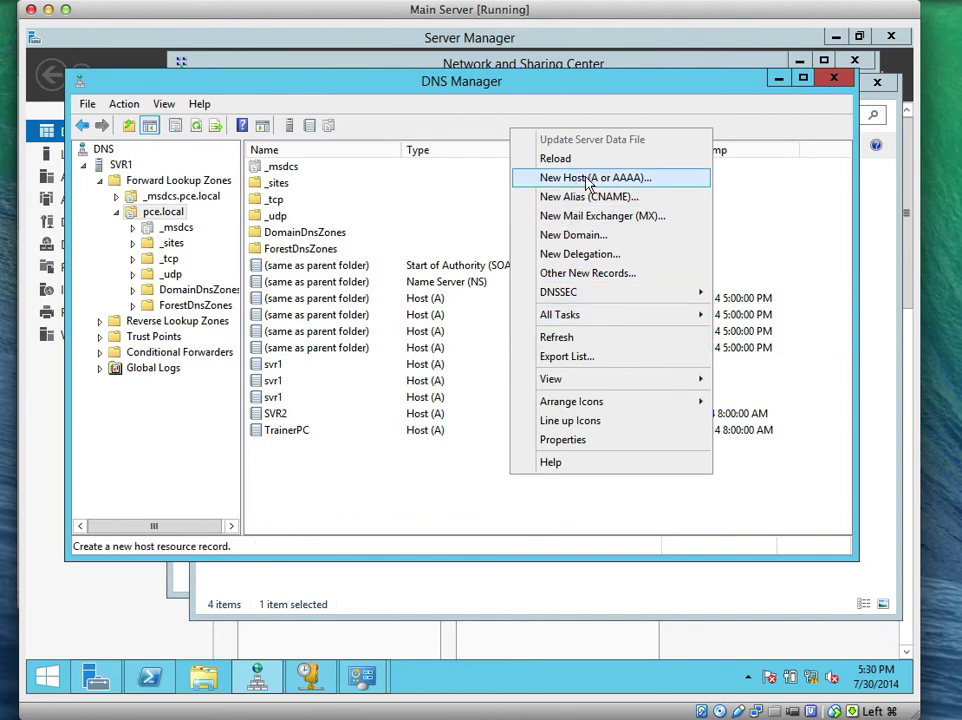
{"action": "left_click", "coordinate": [645, 181]}
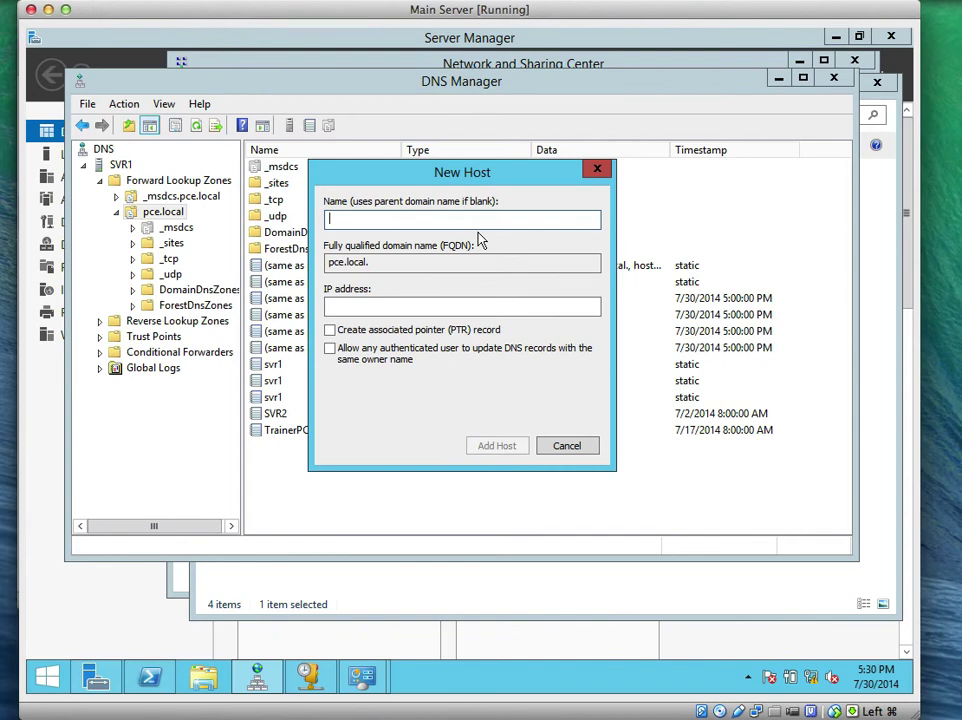
{"action": "type", "text": "www"}
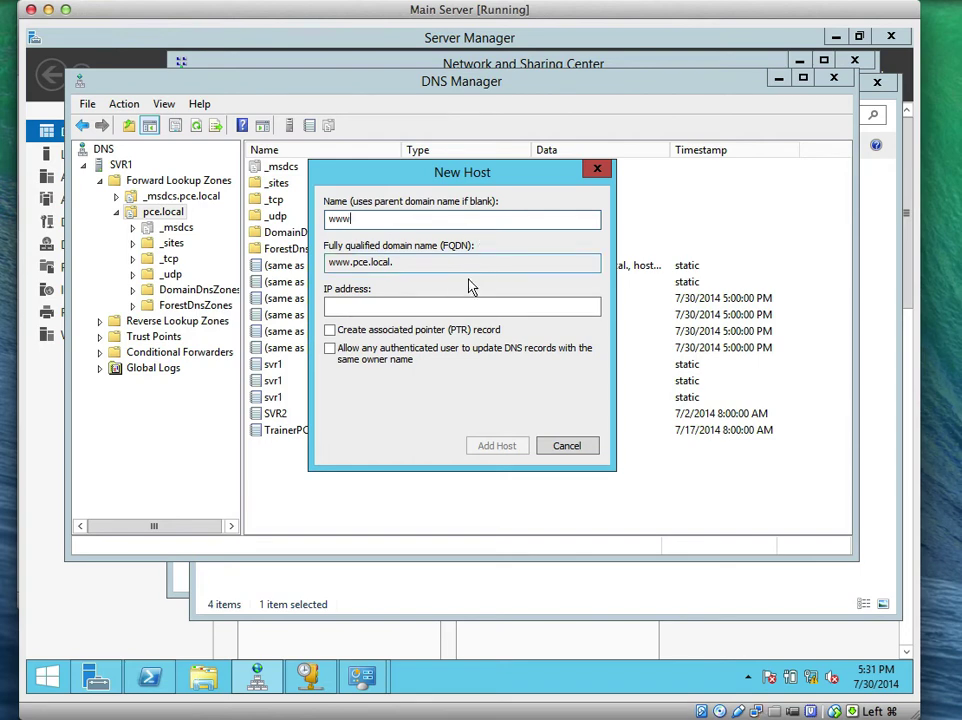
{"action": "left_click", "coordinate": [414, 305]}
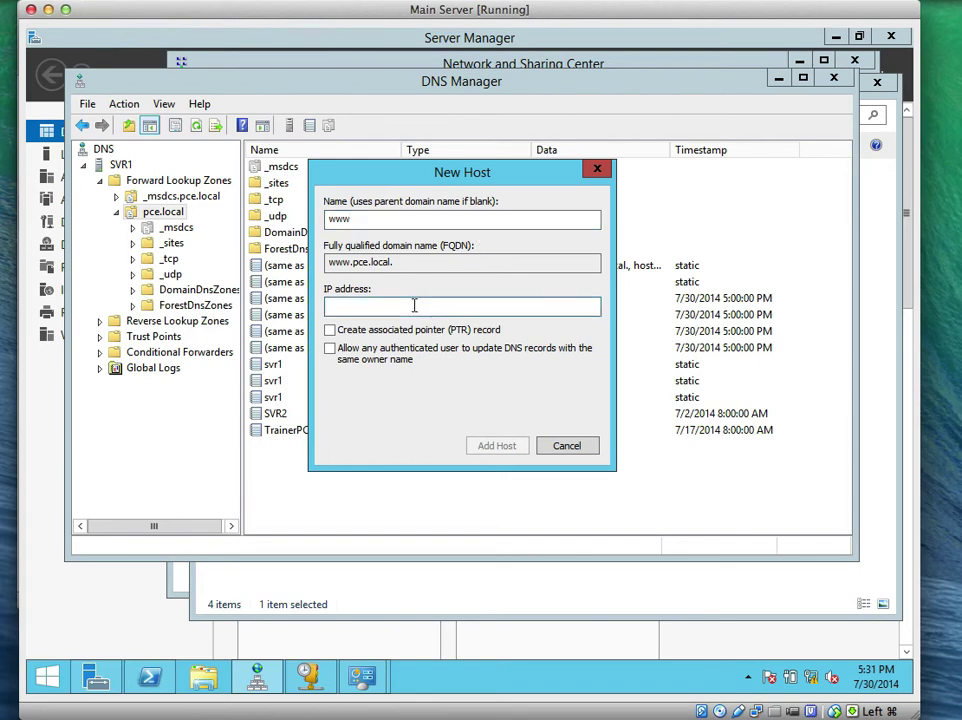
{"action": "type", "text": "192.168.1.9"}
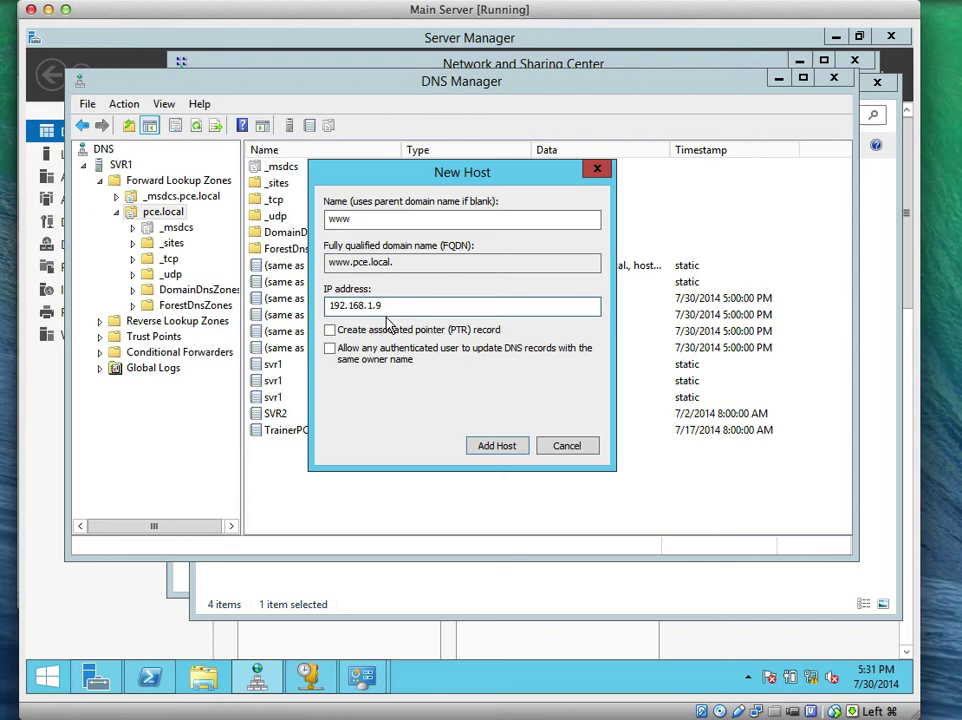
{"action": "left_click", "coordinate": [330, 332]}
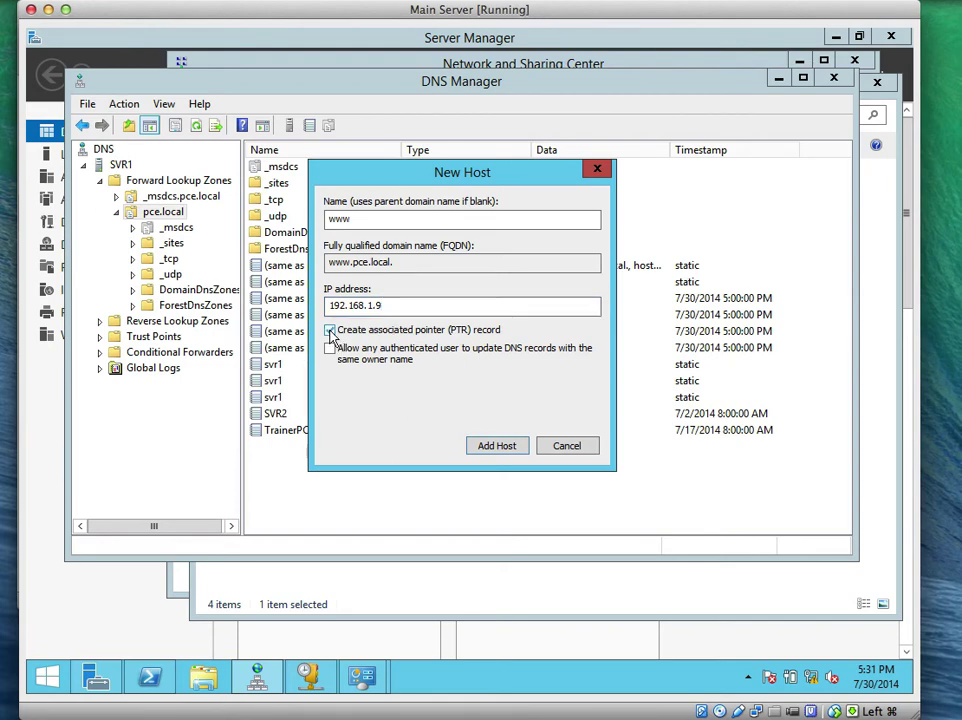
{"action": "left_click", "coordinate": [330, 331]}
{"action": "left_click", "coordinate": [497, 446]}
{"action": "left_click", "coordinate": [598, 420]}
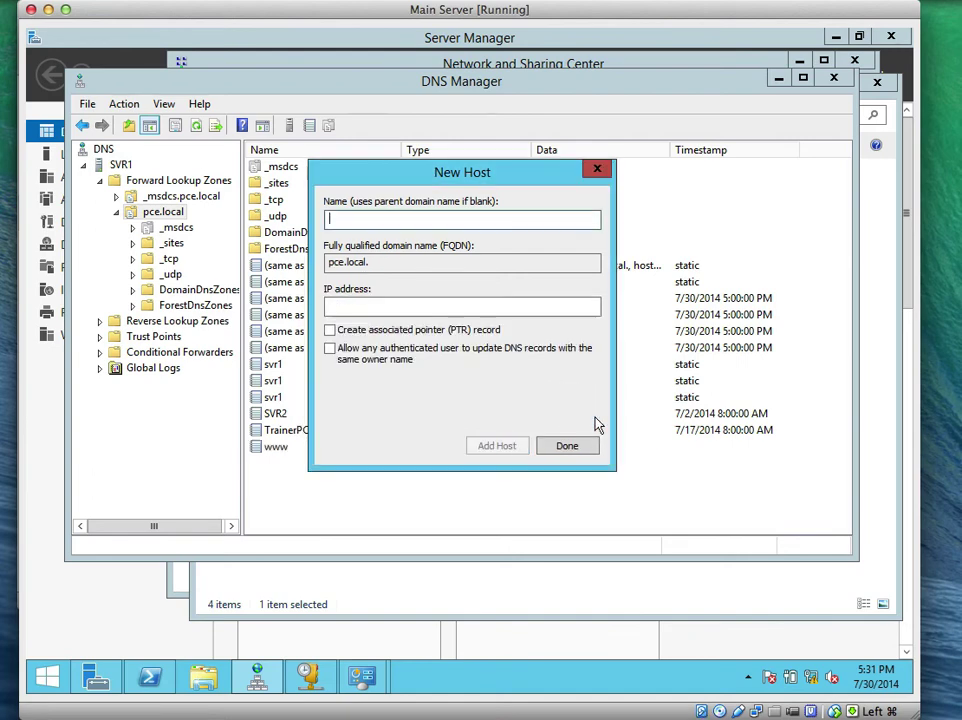
{"action": "left_click", "coordinate": [572, 446]}
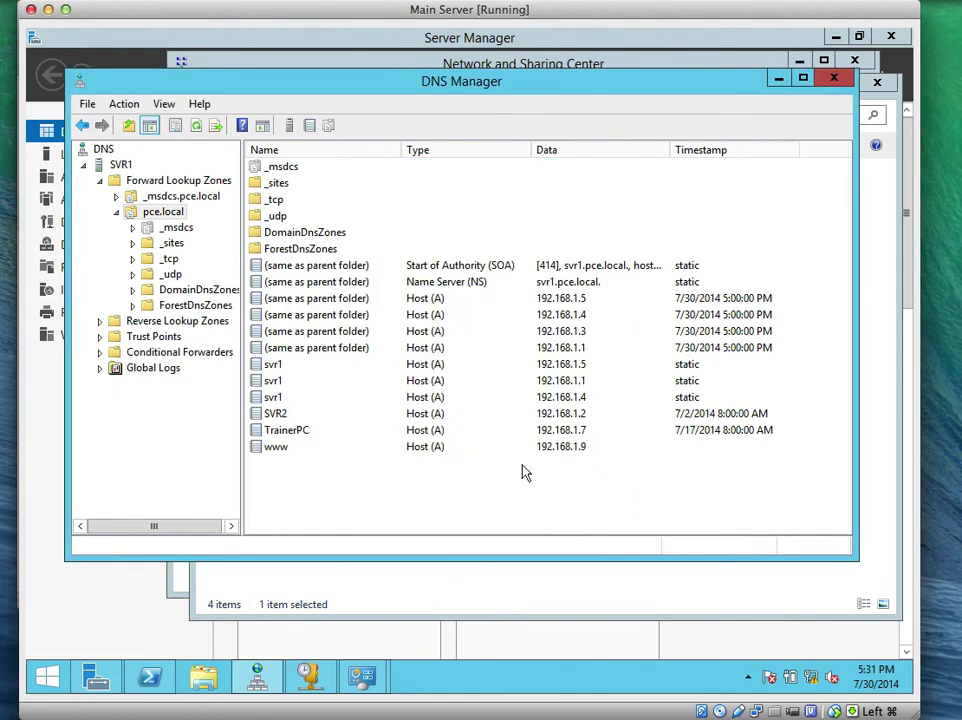
Review the properties of the www host record, leaving them without changes
{"action": "left_click", "coordinate": [313, 452]}
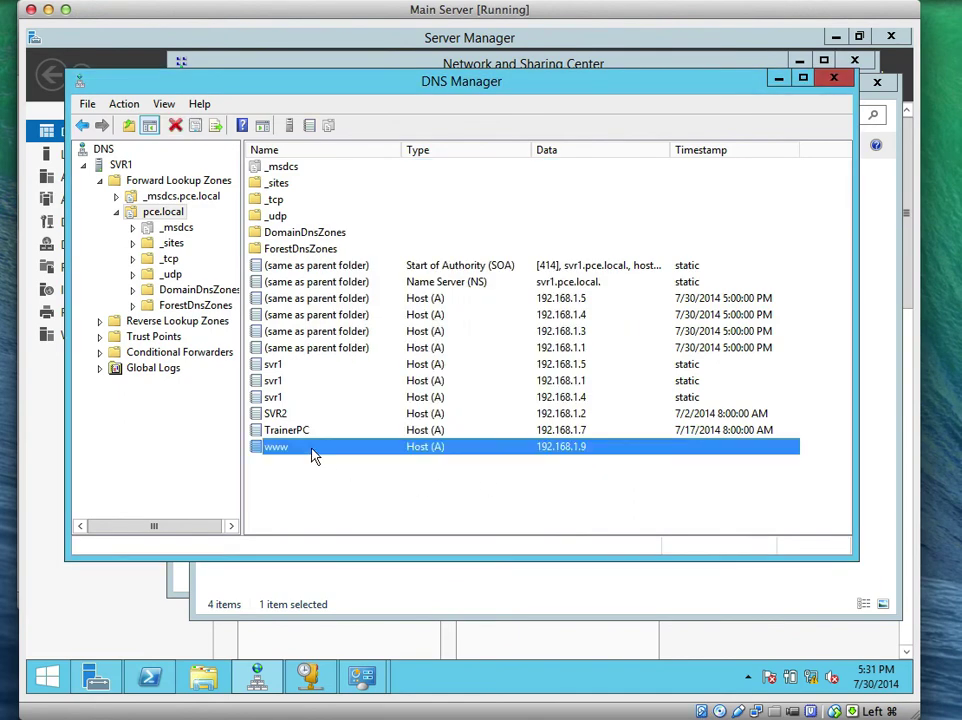
{"action": "double_click", "coordinate": [313, 452]}
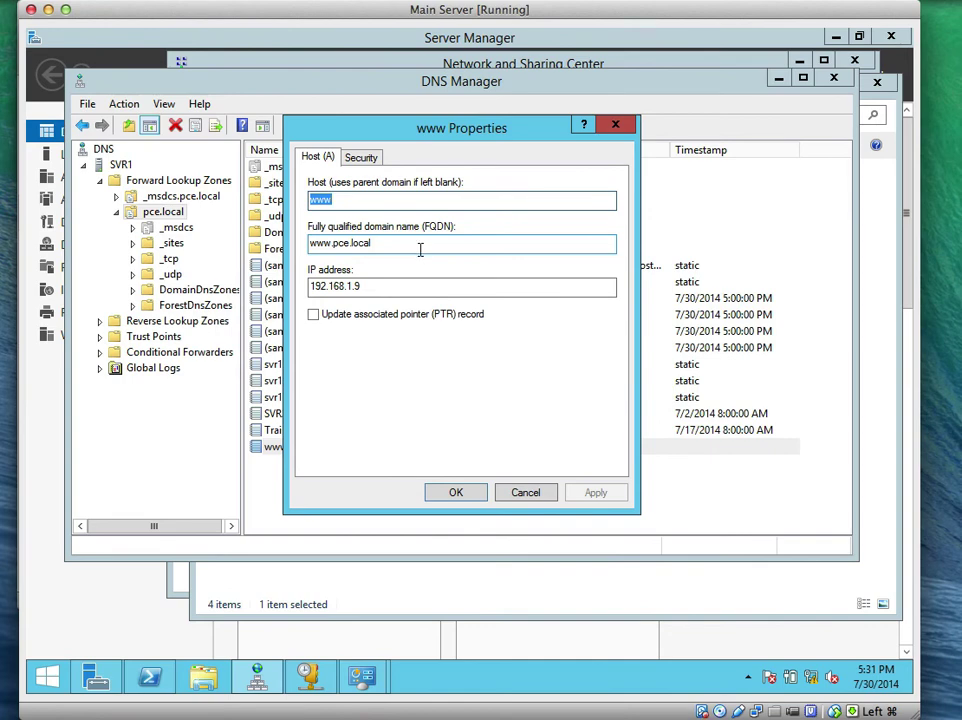
{"action": "left_click", "coordinate": [518, 494]}
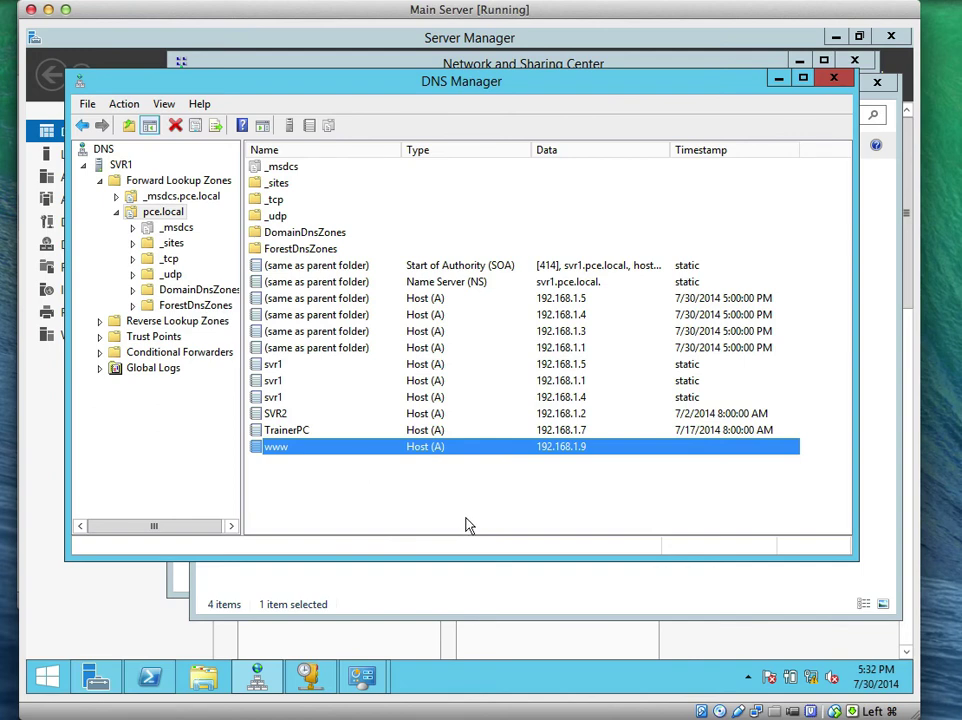
Add a host (A) record named ftp with IP address 192.168.1.10 to the pce.local zone
{"action": "left_click", "coordinate": [500, 502]}
{"action": "right_click", "coordinate": [498, 500]}
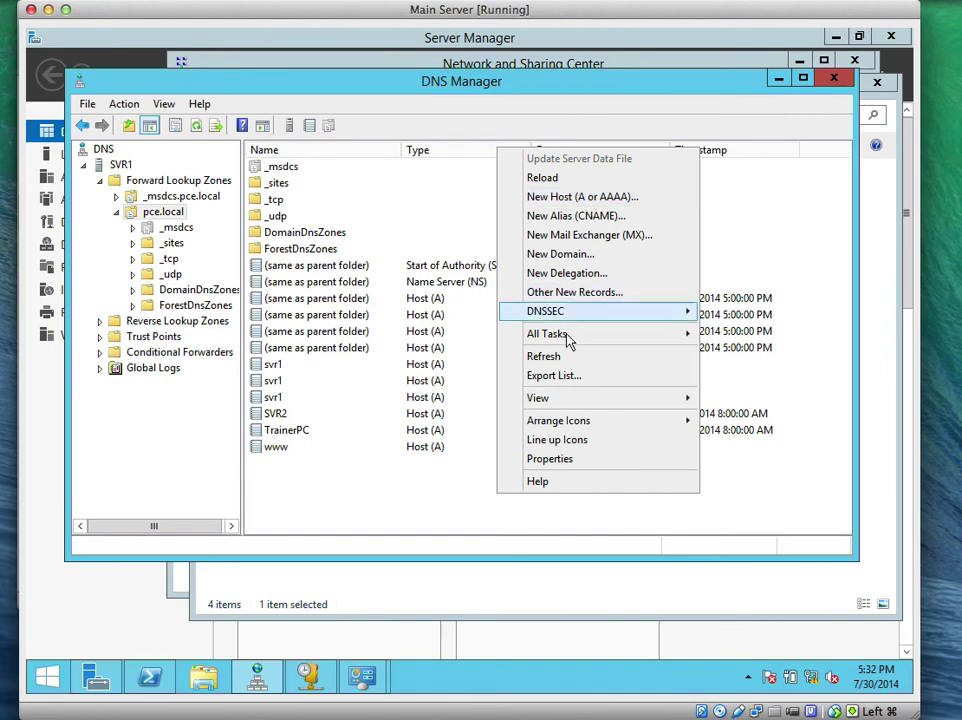
{"action": "left_click", "coordinate": [590, 198]}
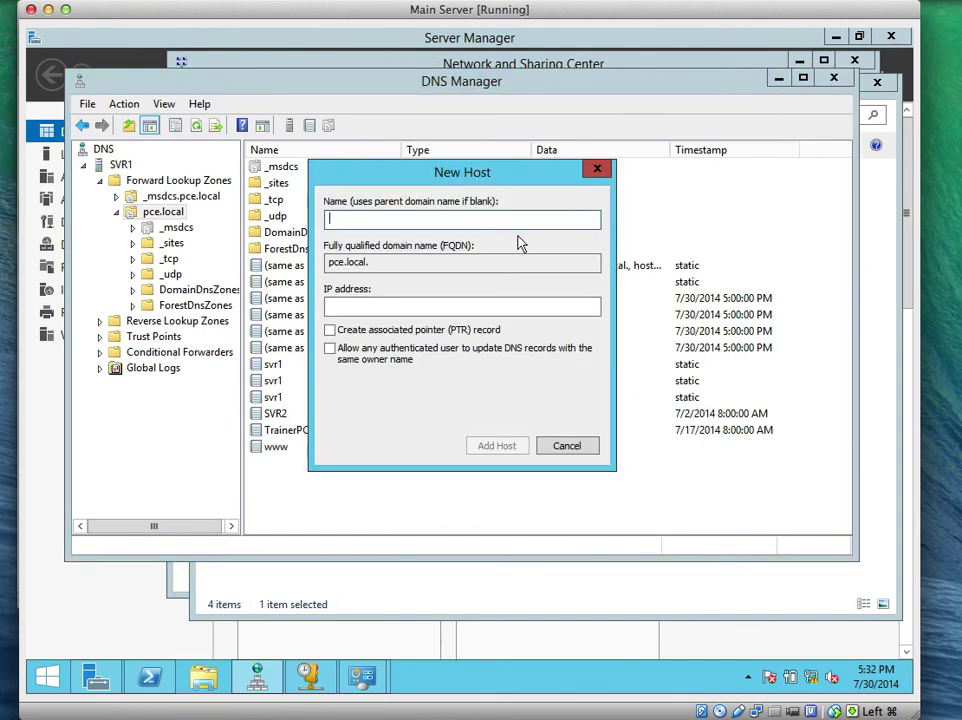
{"action": "type", "text": "ftp"}
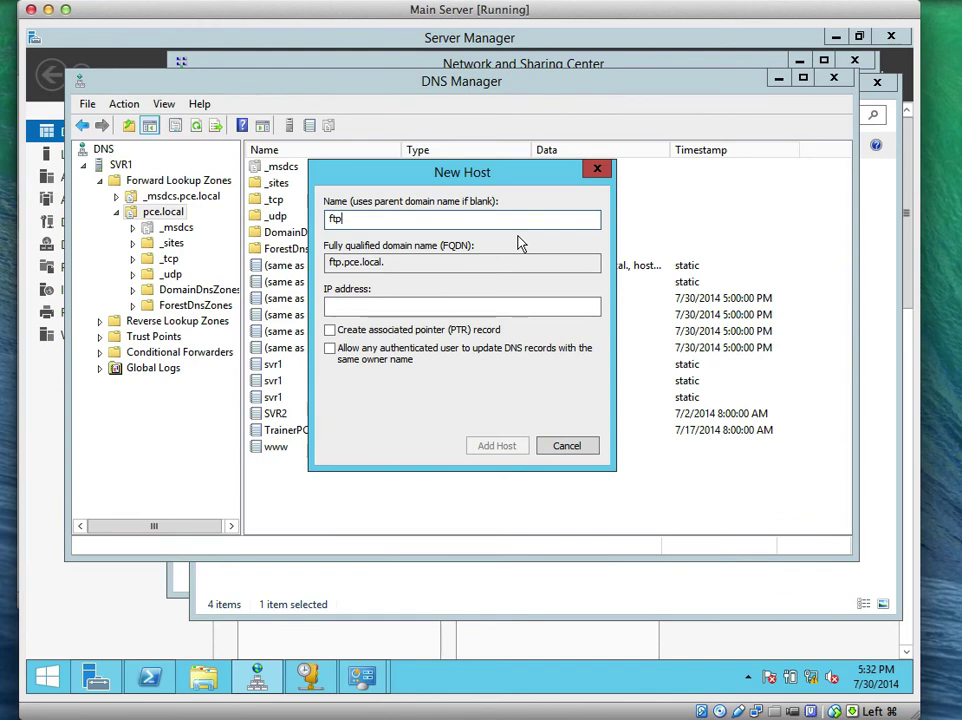
{"action": "left_click", "coordinate": [334, 307]}
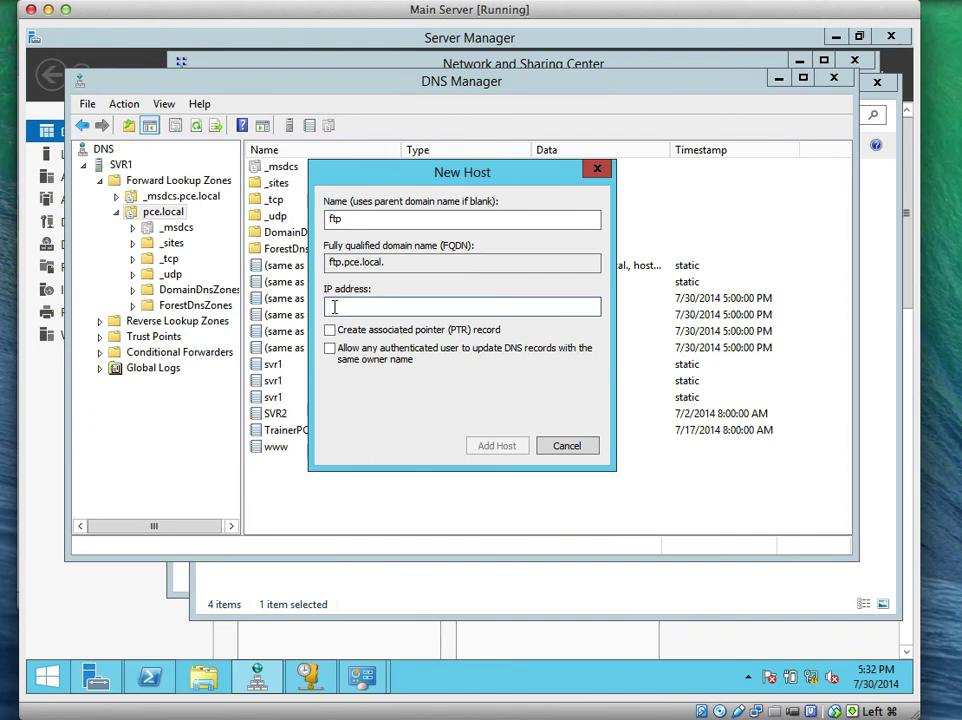
{"action": "type", "text": "192.168.1.10"}
{"action": "left_click", "coordinate": [495, 448]}
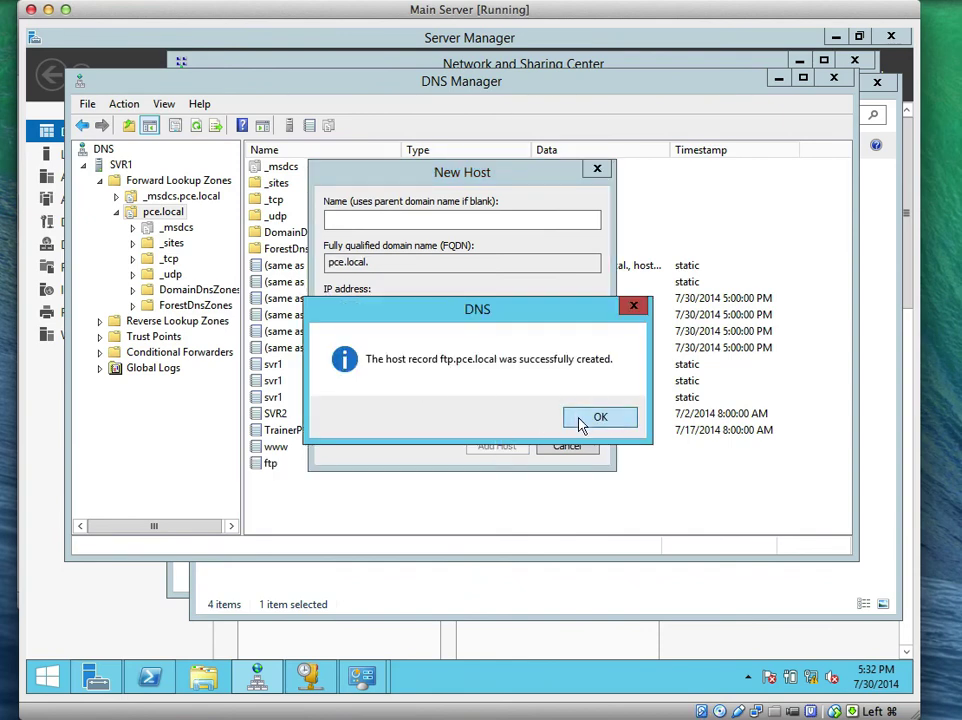
{"action": "left_click", "coordinate": [580, 423]}
{"action": "left_click", "coordinate": [574, 445]}
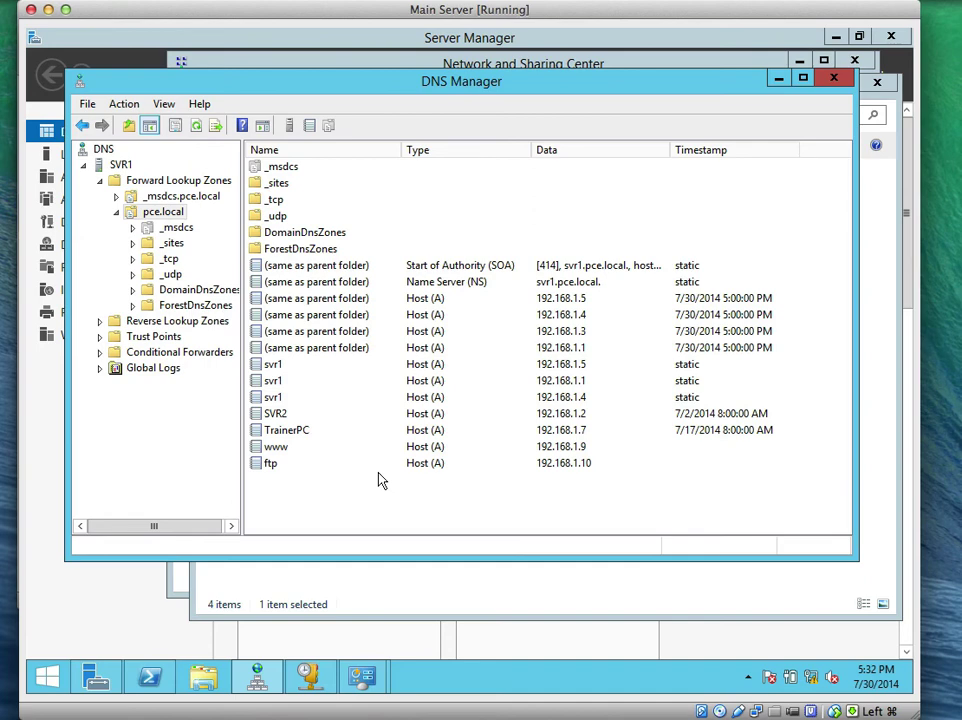
{"action": "left_click", "coordinate": [152, 680]}
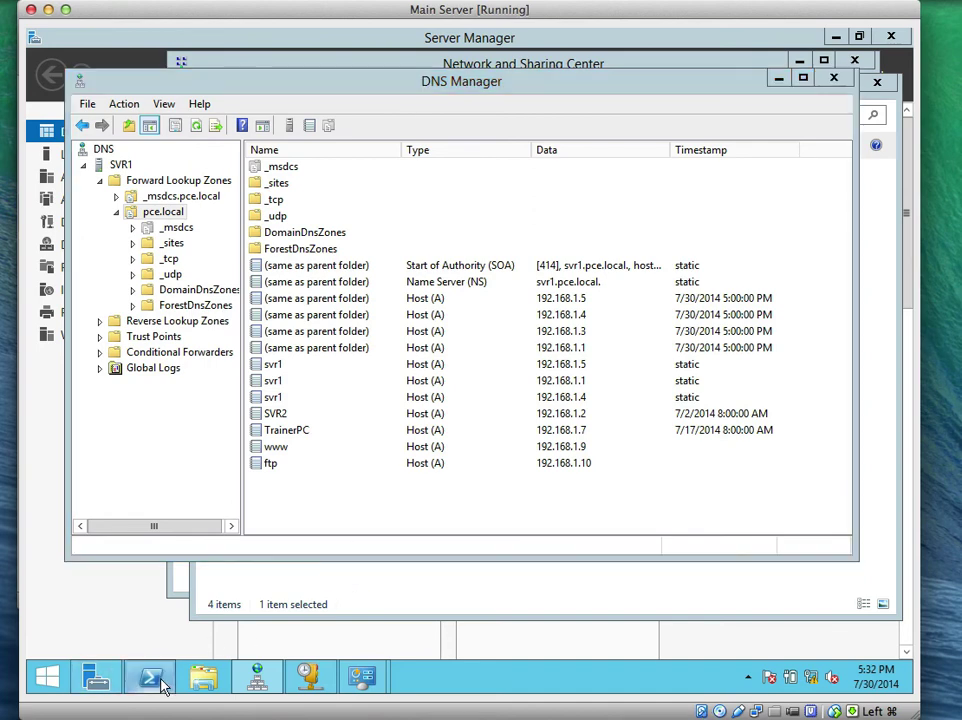
{"action": "type", "text": "ping"}
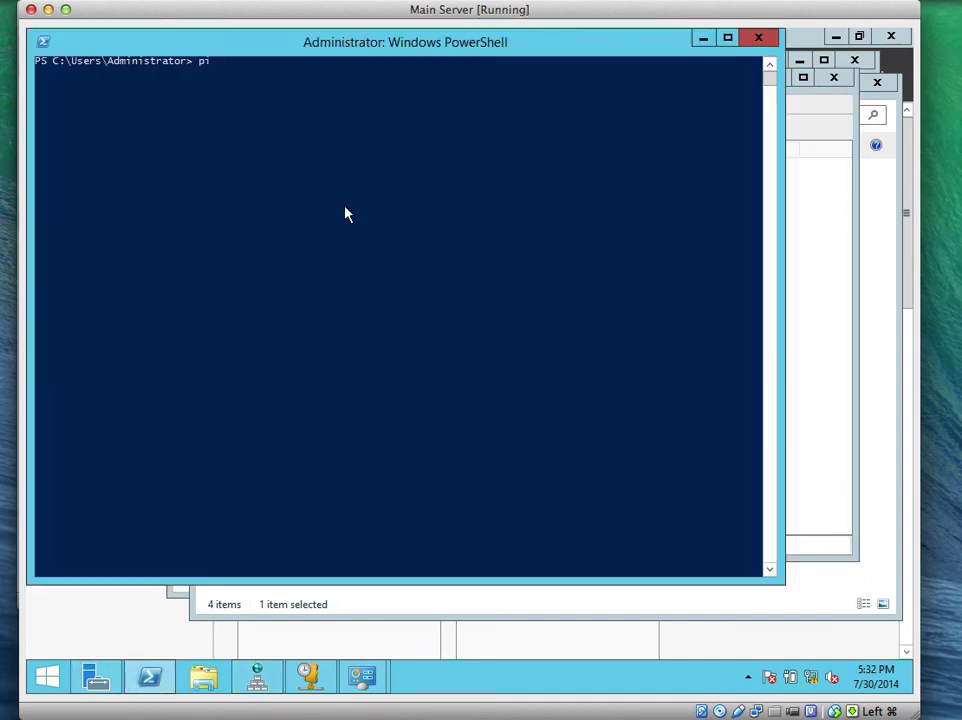
{"action": "type", "text": "www.pce.local"}
{"action": "key", "text": "Return"}
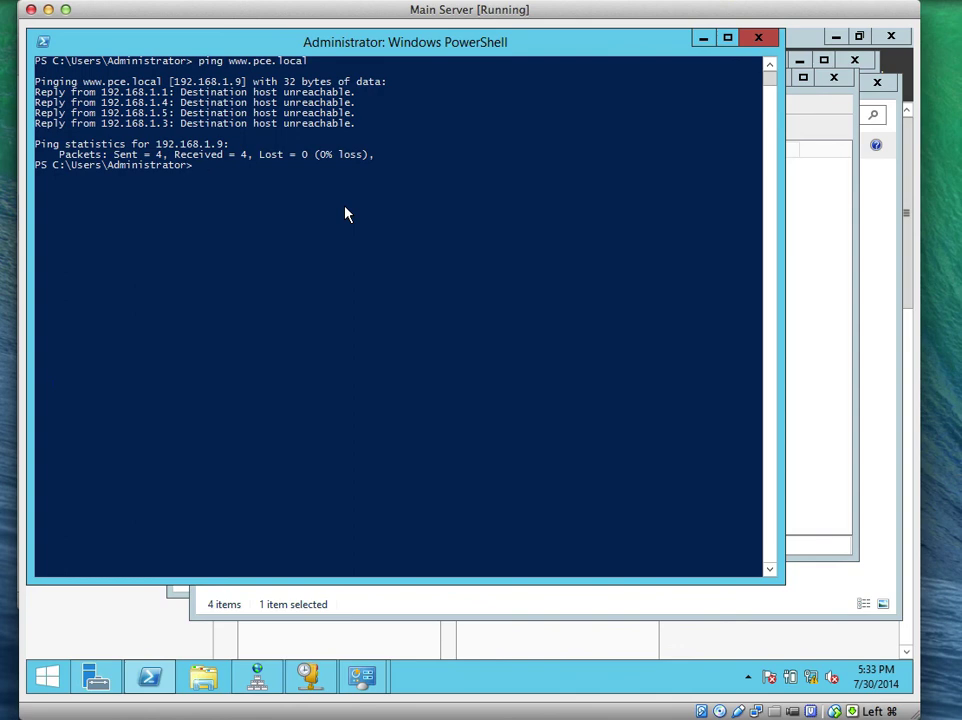
Ping ftp.pce.local to test its name resolution
{"action": "key", "text": "Up"}
{"action": "key", "text": "BackSpace"}
{"action": "key", "text": "BackSpace"}
{"action": "key", "text": "BackSpace"}
{"action": "key", "text": "BackSpace"}
{"action": "key", "text": "BackSpace"}
{"action": "key", "text": "BackSpace"}
{"action": "key", "text": "BackSpace"}
{"action": "key", "text": "BackSpace"}
{"action": "key", "text": "BackSpace"}
{"action": "key", "text": "BackSpace"}
{"action": "key", "text": "BackSpace"}
{"action": "key", "text": "BackSpace"}
{"action": "key", "text": "BackSpace"}
{"action": "type", "text": "ftp.pce.local"}
{"action": "key", "text": "Return"}
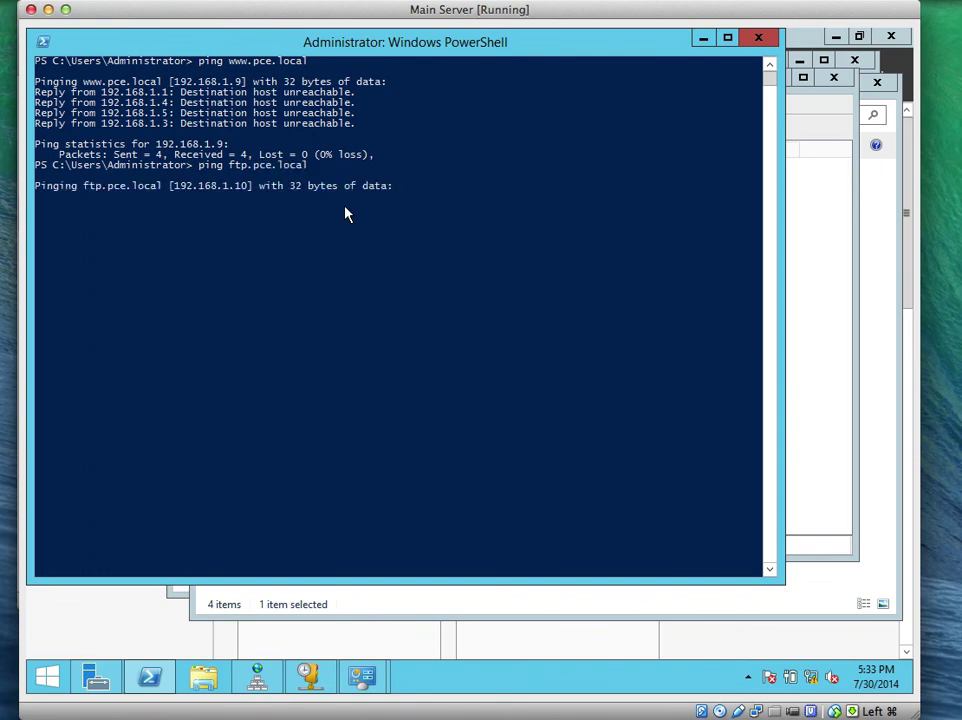